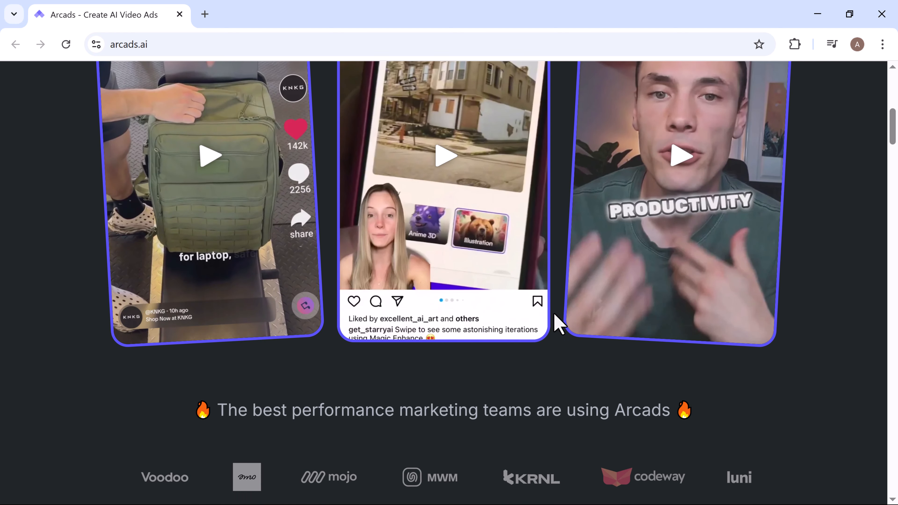
Examine the sample videos, customer logos and product features on the Arcads homepage, down to Bulk Creation.
scroll(559, 324, down, 3)
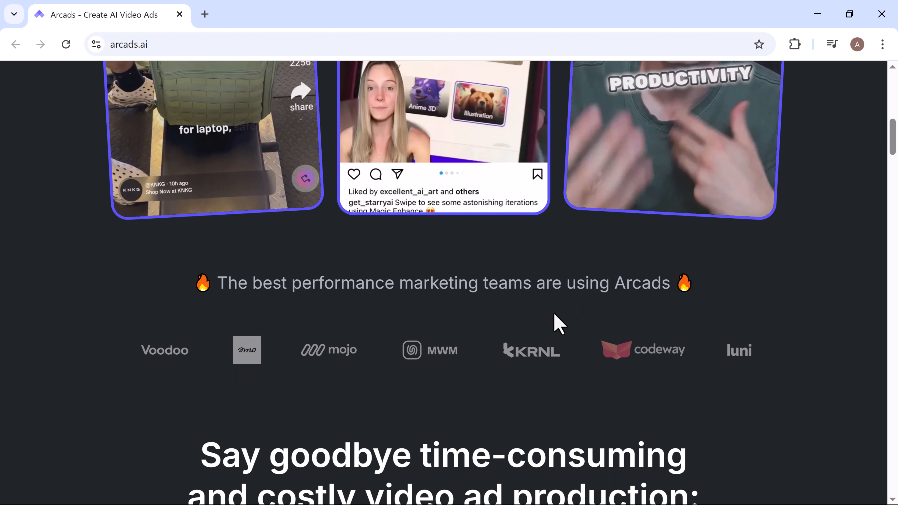
scroll(559, 323, down, 4)
scroll(559, 324, down, 2)
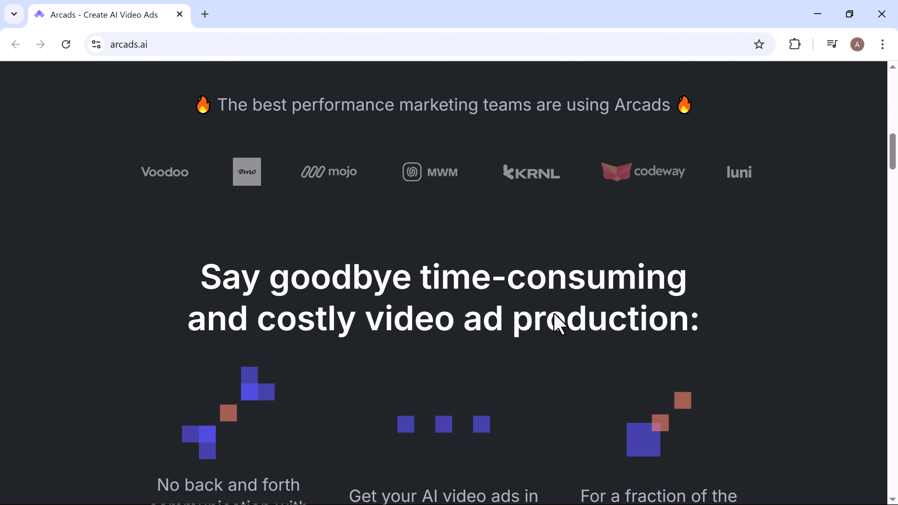
scroll(559, 324, down, 8)
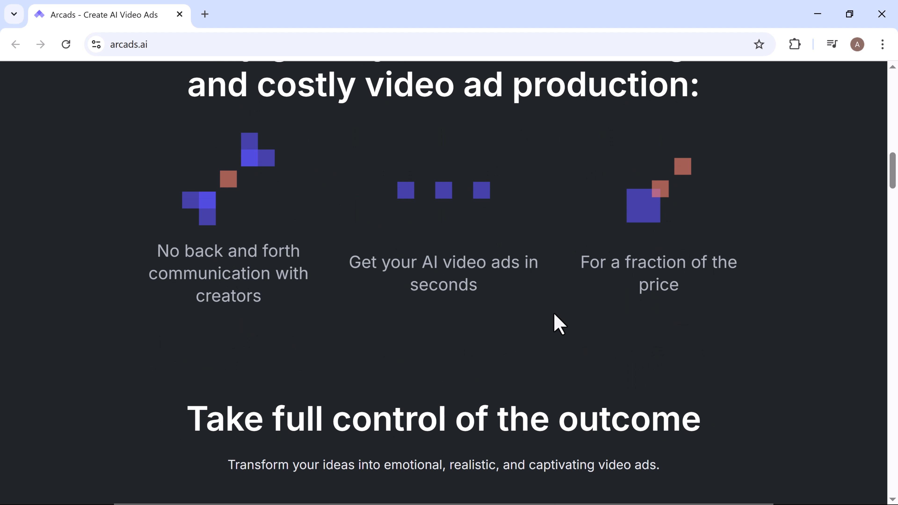
scroll(559, 324, down, 4)
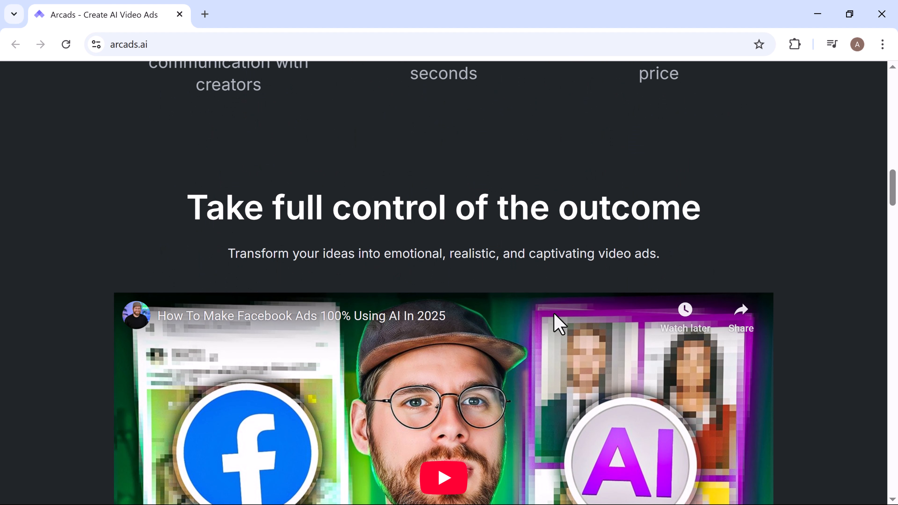
scroll(559, 323, down, 5)
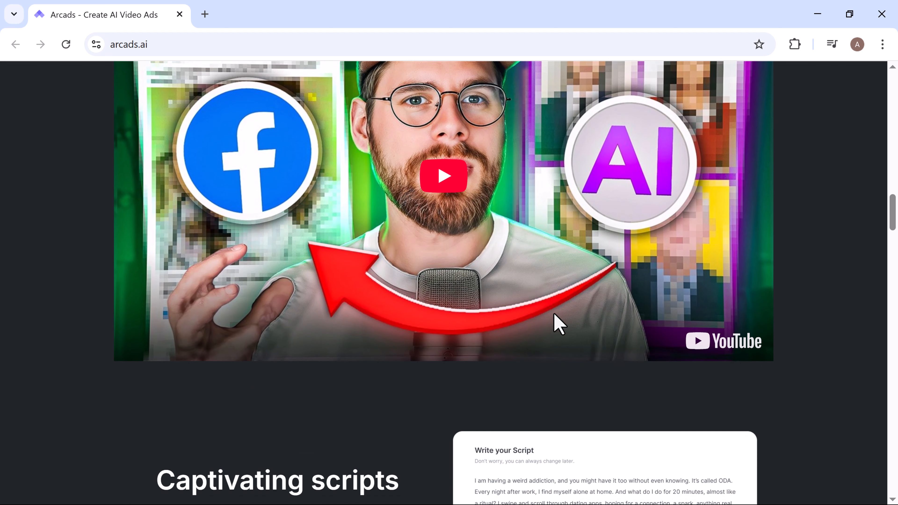
scroll(558, 324, down, 4)
scroll(559, 323, down, 2)
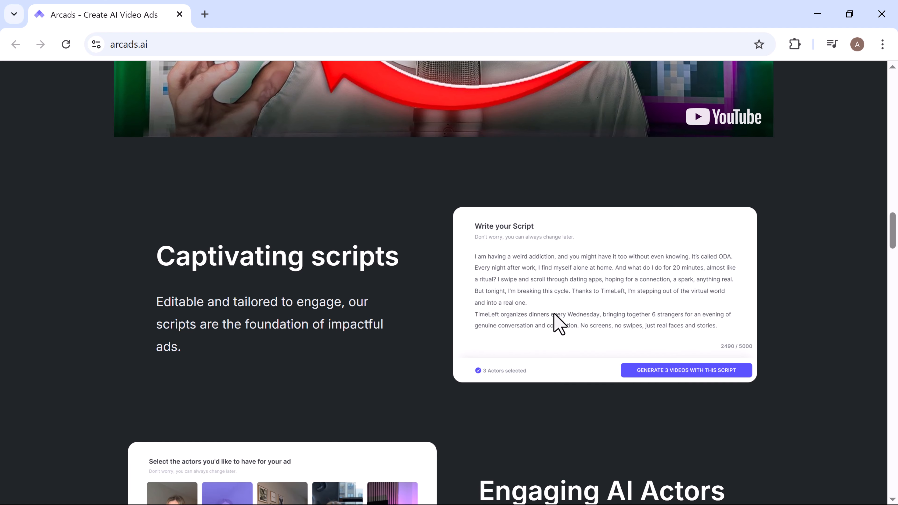
scroll(559, 324, down, 7)
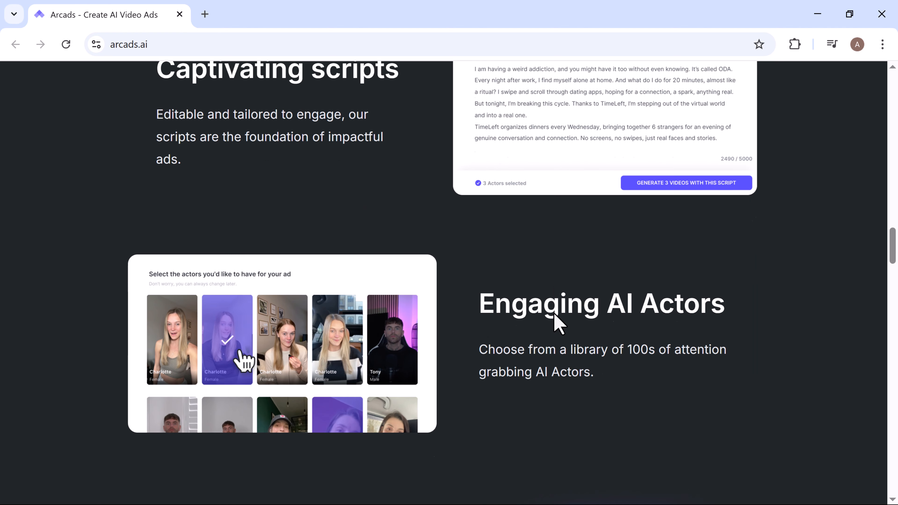
scroll(558, 324, down, 5)
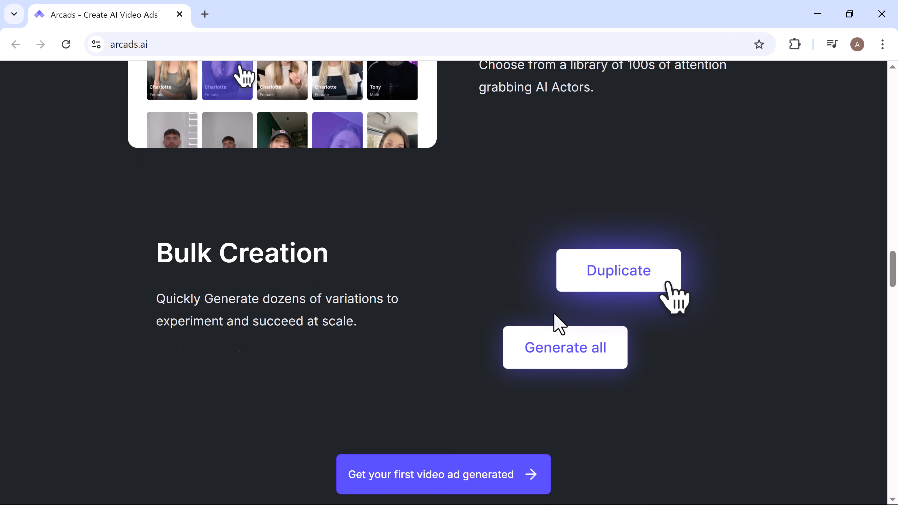
scroll(559, 324, down, 3)
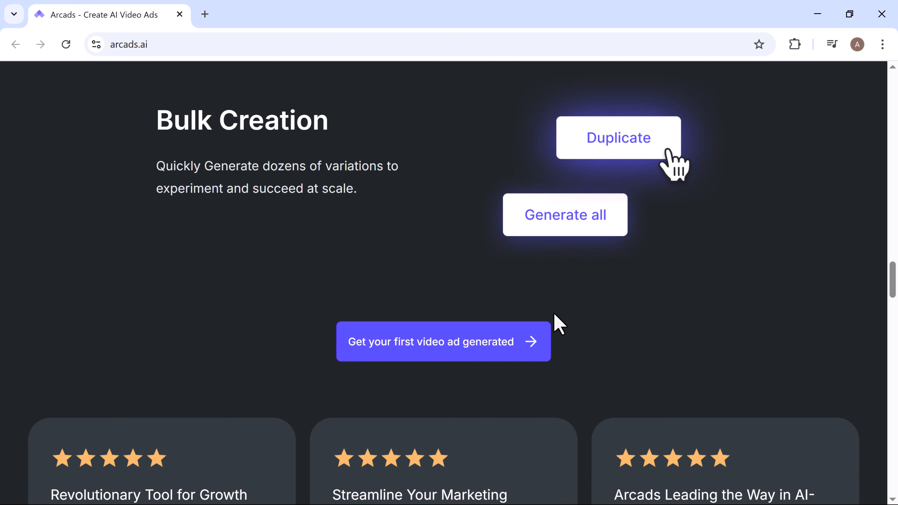
Review the customer testimonials, the frequently asked questions and the footer links on the Arcads homepage.
scroll(559, 324, down, 2)
scroll(559, 324, down, 2)
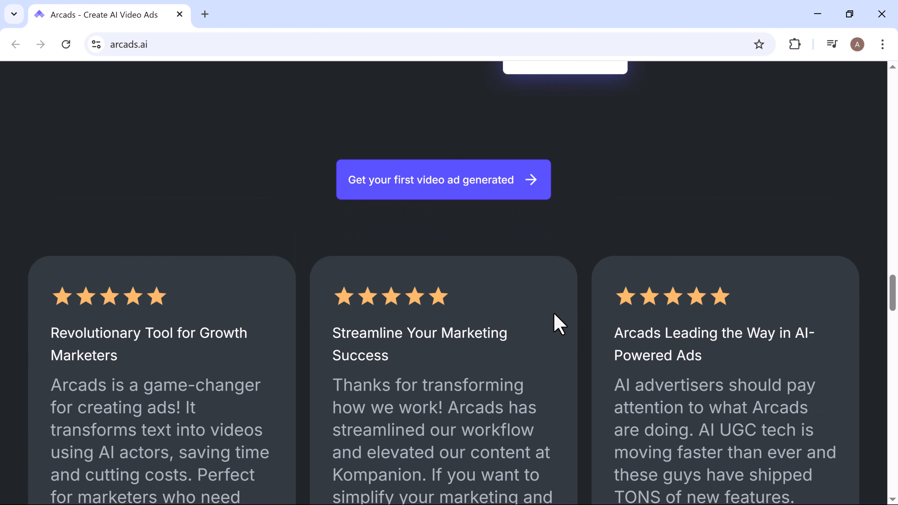
scroll(559, 324, down, 4)
scroll(559, 324, down, 4)
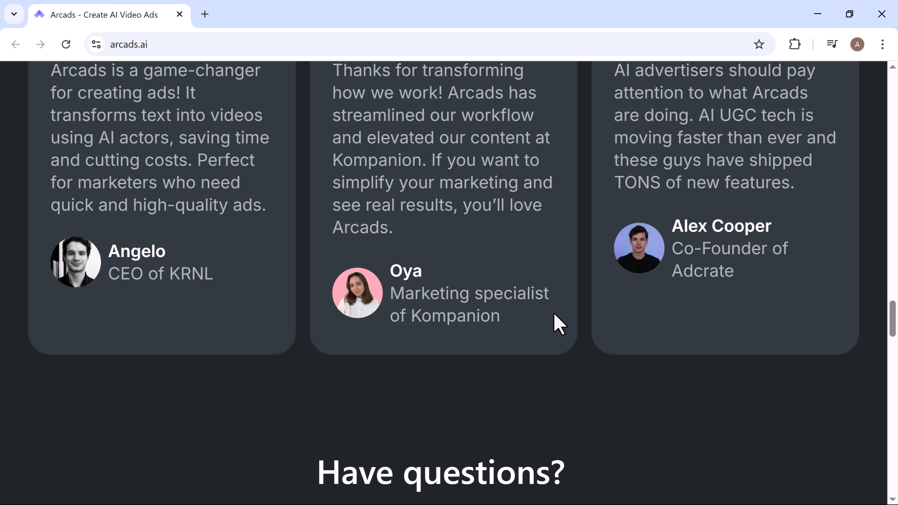
scroll(559, 324, down, 3)
scroll(559, 323, down, 2)
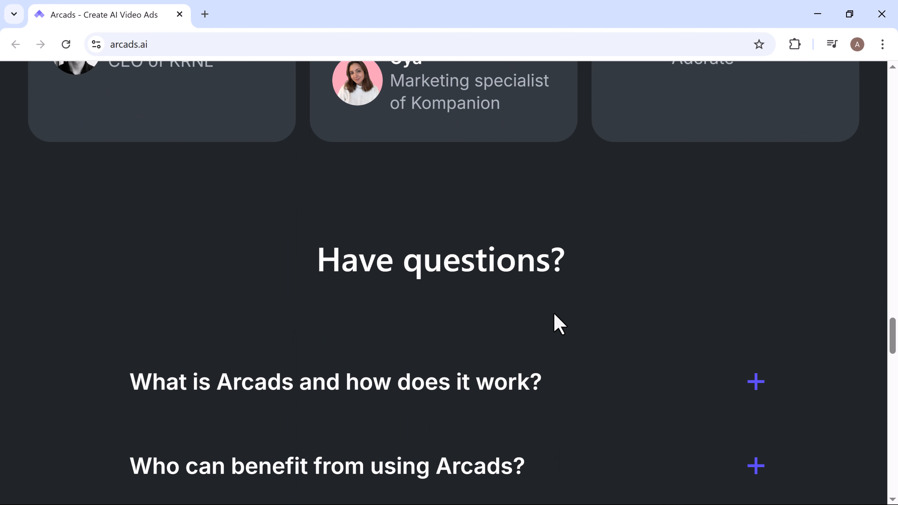
scroll(559, 324, down, 3)
scroll(559, 323, down, 5)
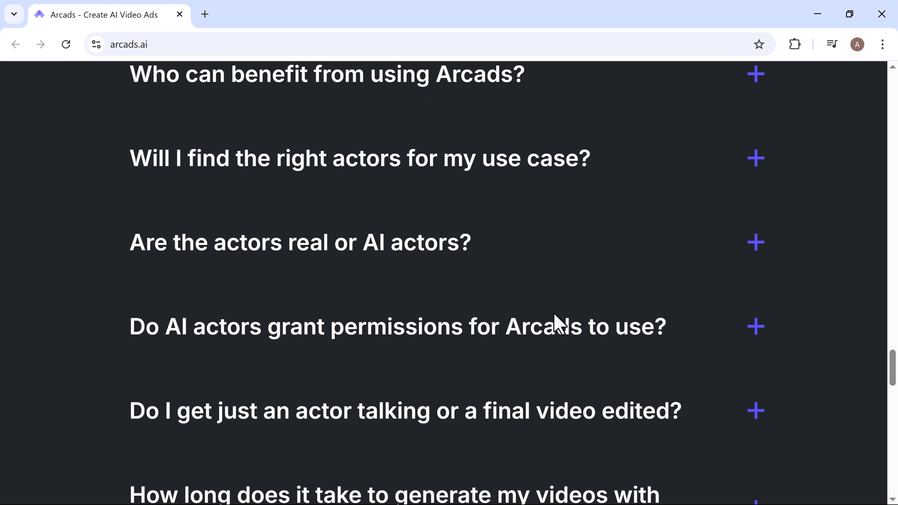
scroll(559, 323, up, 10)
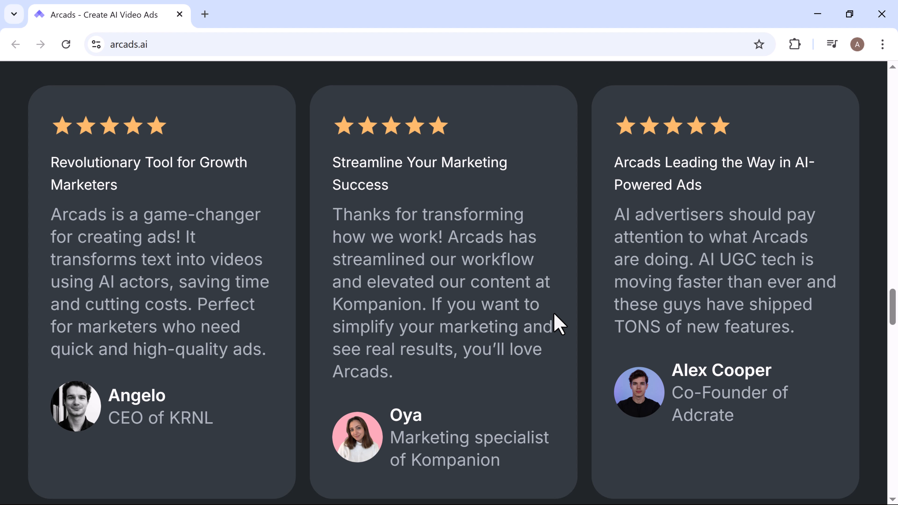
scroll(559, 324, down, 10)
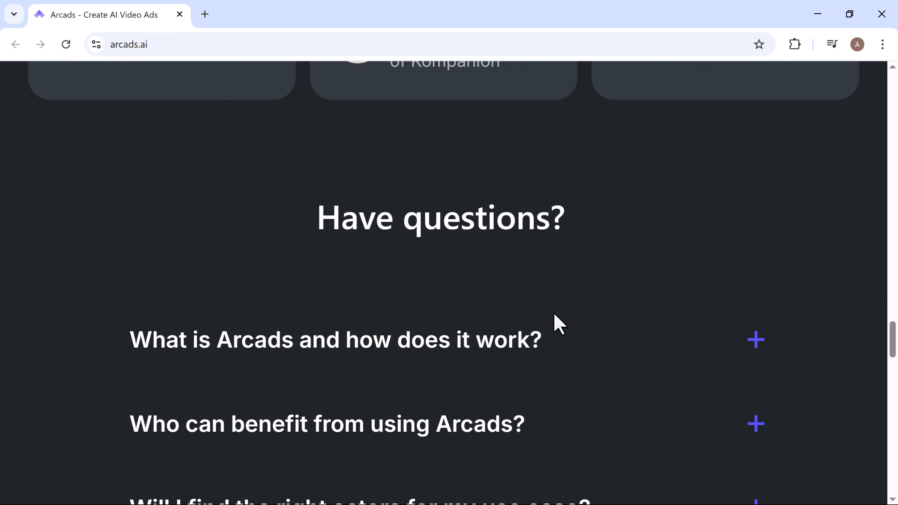
scroll(558, 324, down, 7)
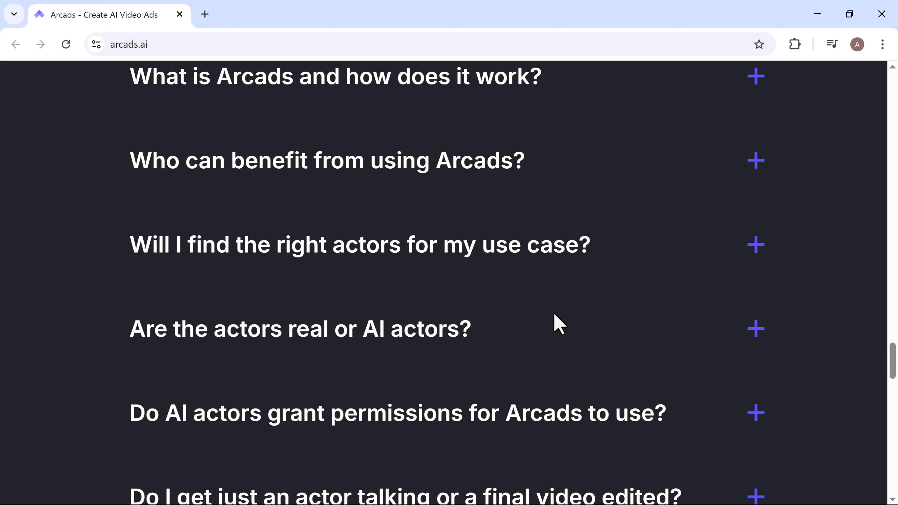
scroll(559, 324, down, 9)
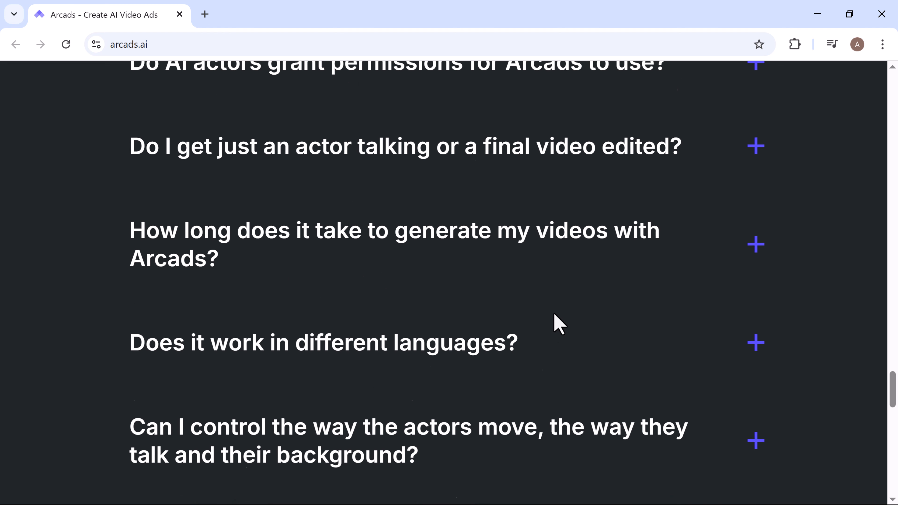
scroll(559, 324, down, 9)
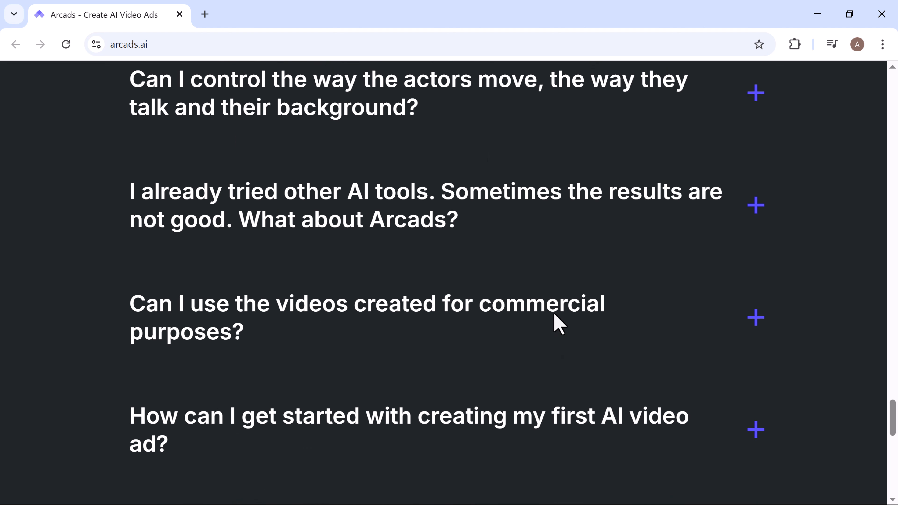
scroll(559, 324, down, 19)
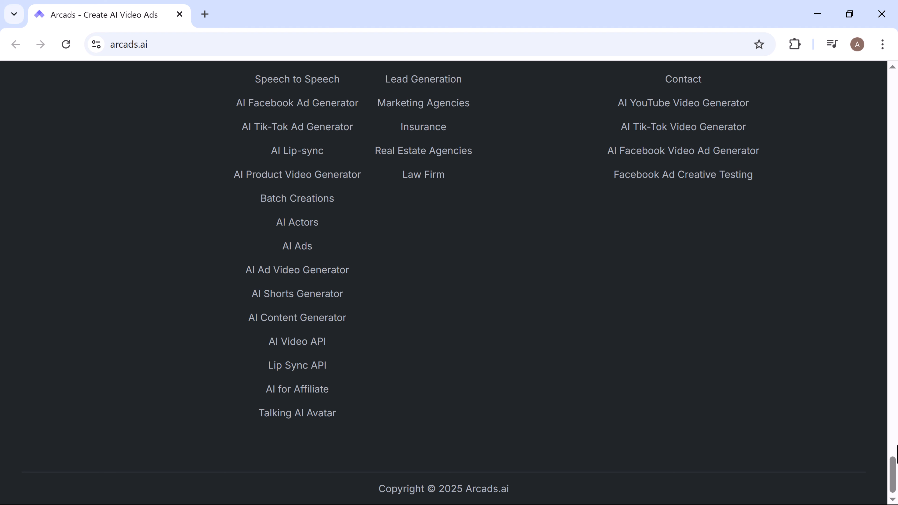
drag(893, 476, 897, 37)
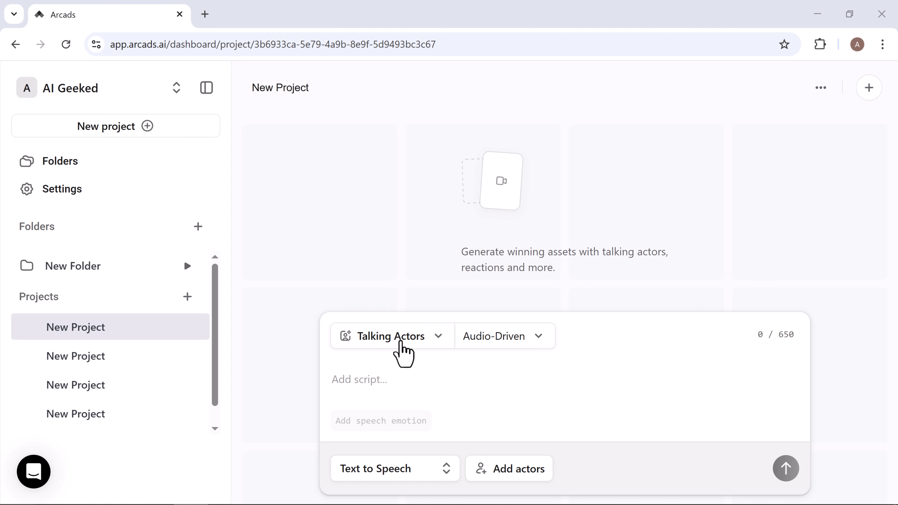
View the asset types available for the new project and the model versions offered for Talking Actors.
click(398, 342)
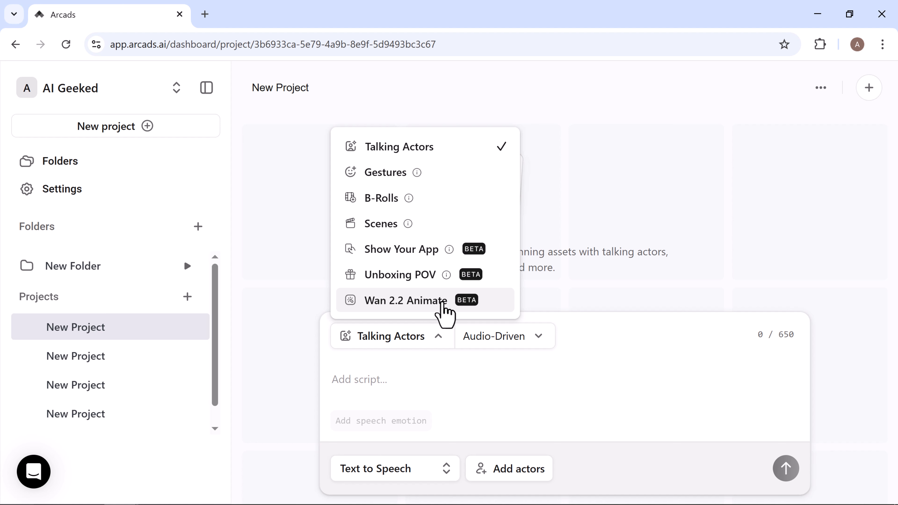
click(556, 191)
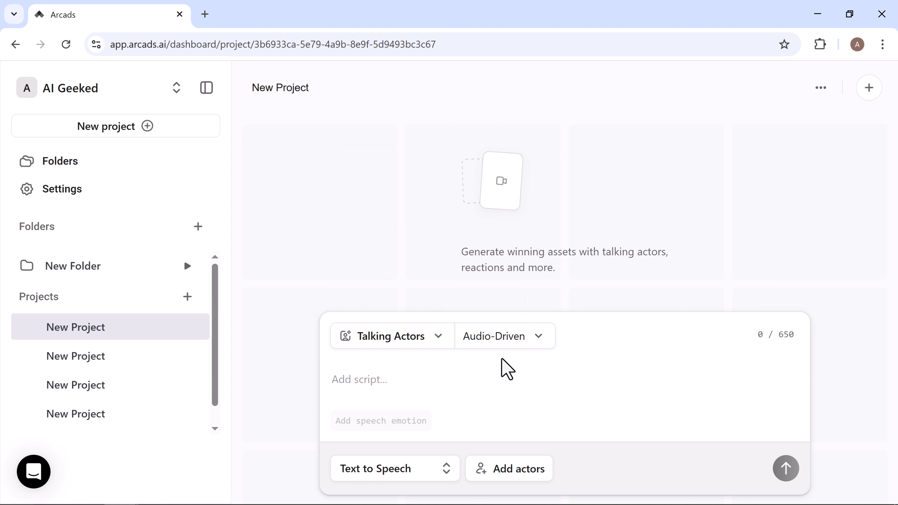
click(497, 348)
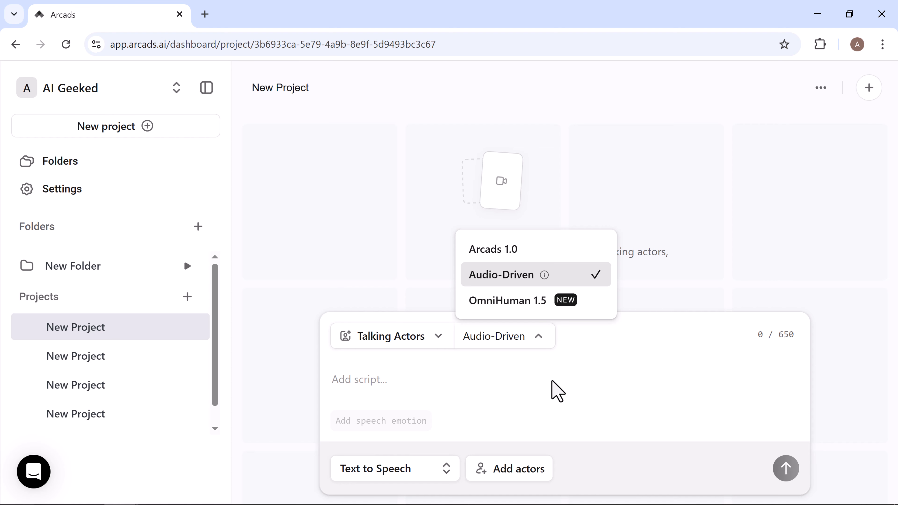
click(557, 391)
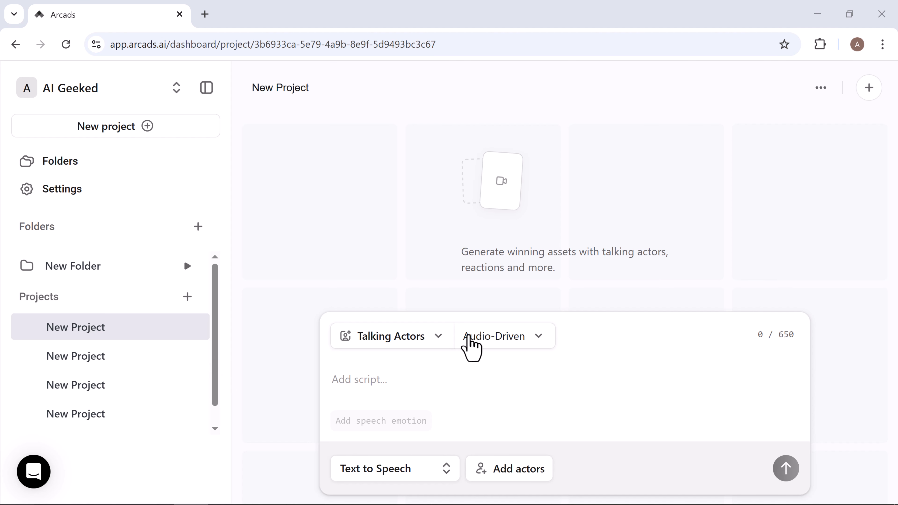
Set the Talking Actors model to OmniHuman 1.5.
click(529, 340)
click(529, 342)
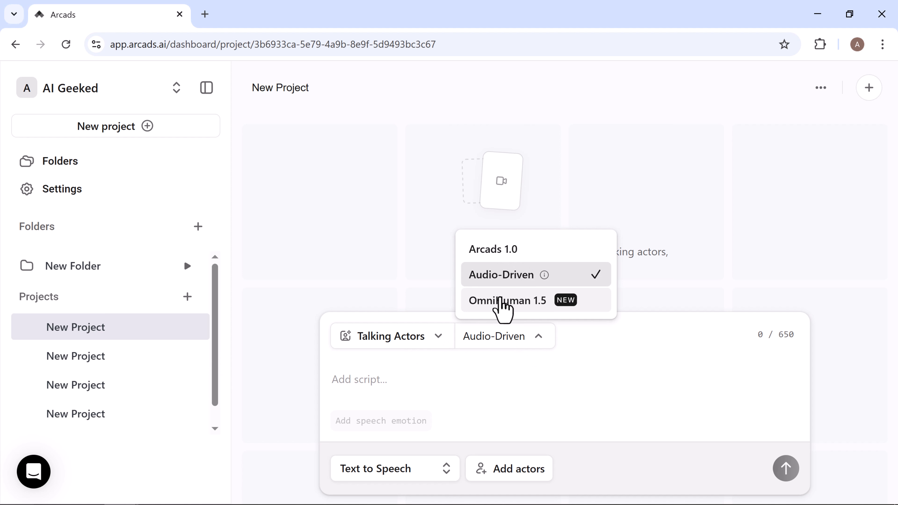
click(510, 305)
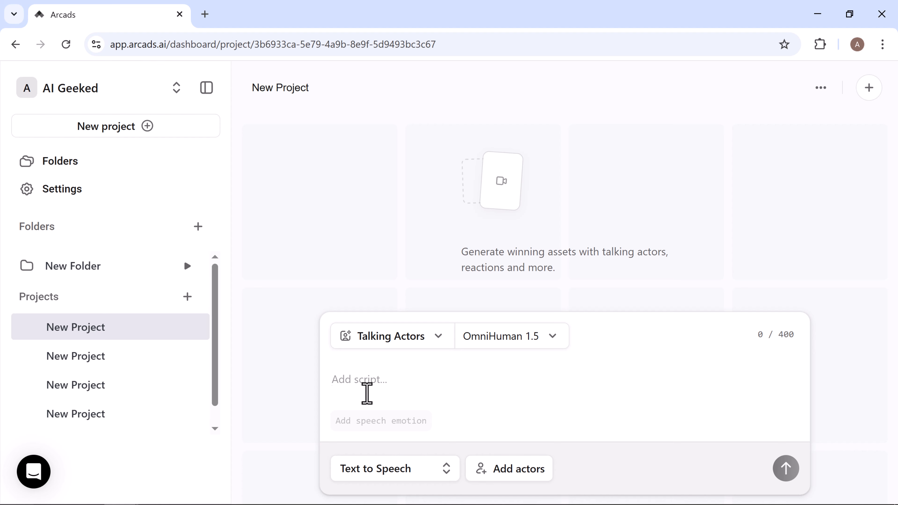
Try the Speech to Speech mode to see its audio upload and recording options, and return to Text to Speech.
click(388, 470)
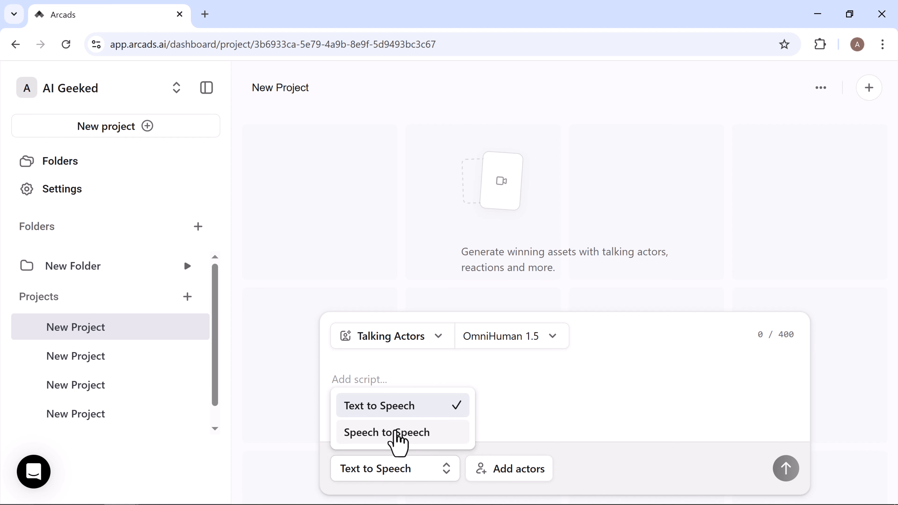
click(399, 434)
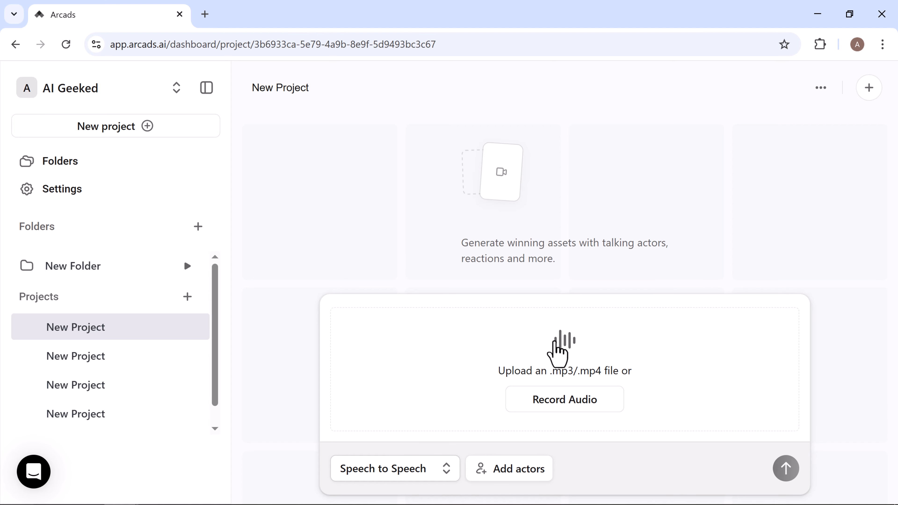
click(421, 480)
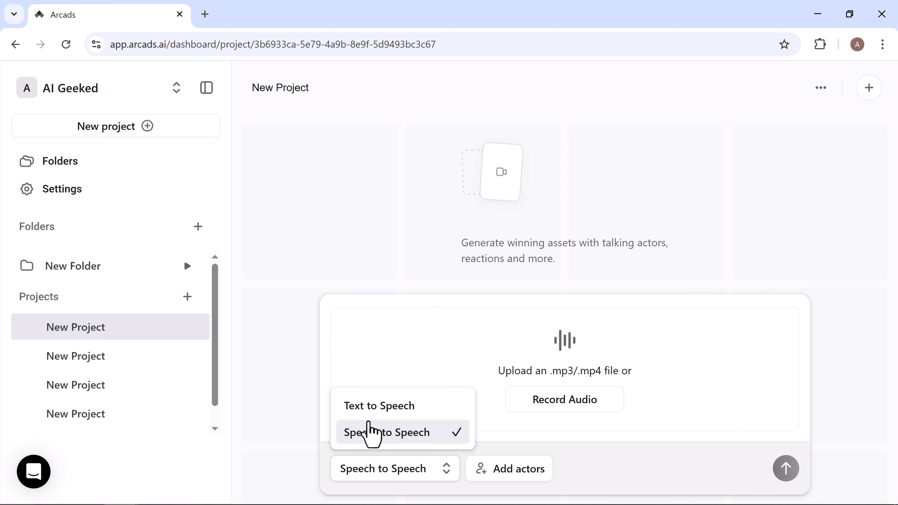
click(391, 407)
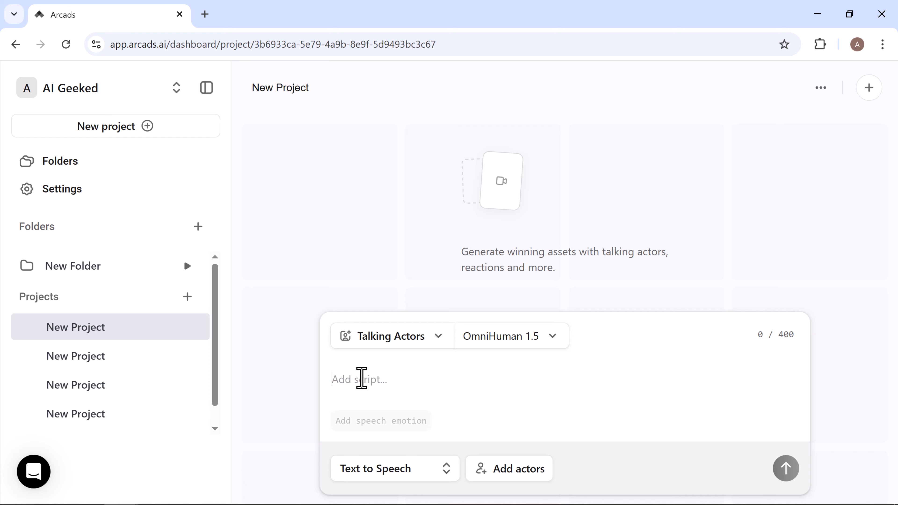
Enter the script "Creating ads for your business doesn't have to take weeks. With Arcads.ai, you can make realistic, human-style video ads in minutes".
text(Creating ads for your business doesn’t have to take weeks. With Arcads.ai, you can make realistic, human-style video ads in minutes — no actors, no cameras, no editing!)
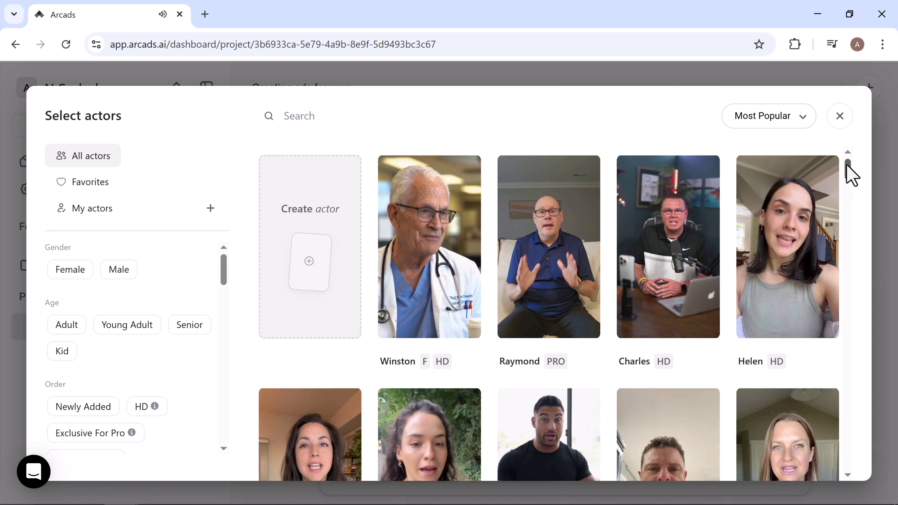
Browse the actor library and add the actor William to the talking video.
drag(850, 173, 848, 228)
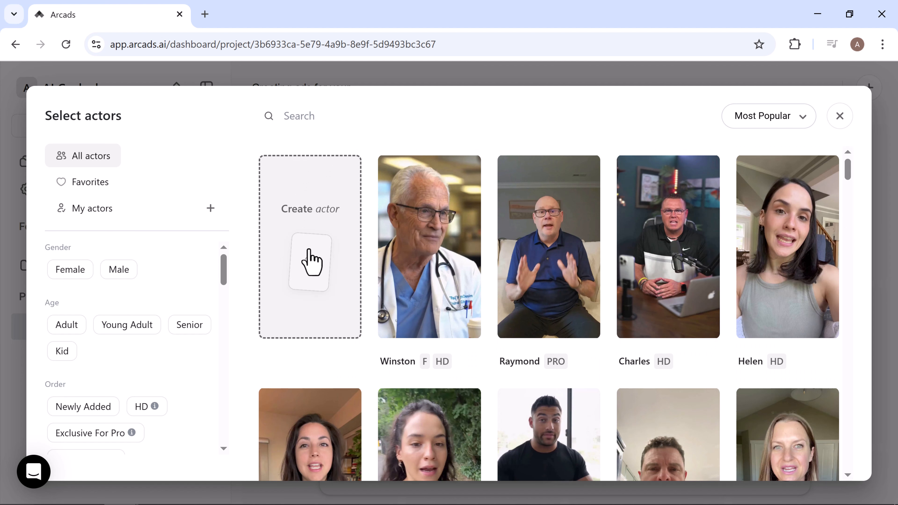
click(312, 261)
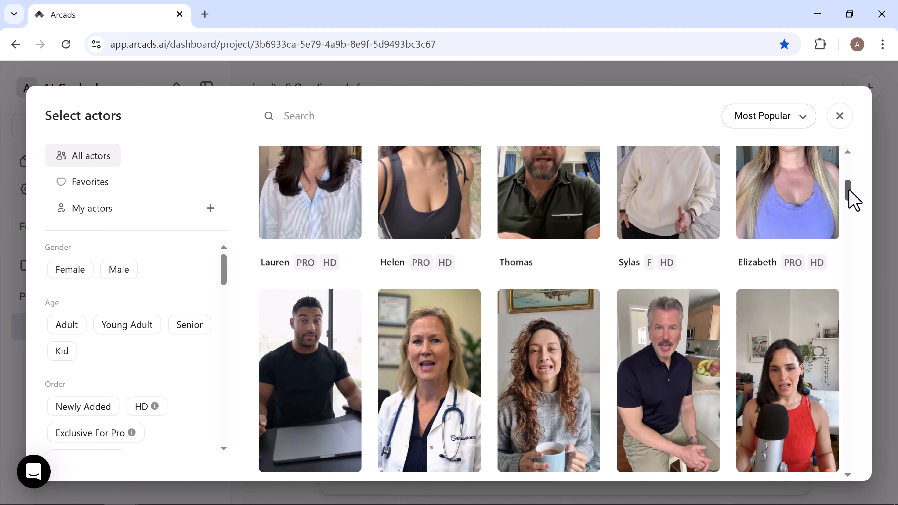
drag(854, 200, 864, 291)
click(548, 321)
click(588, 445)
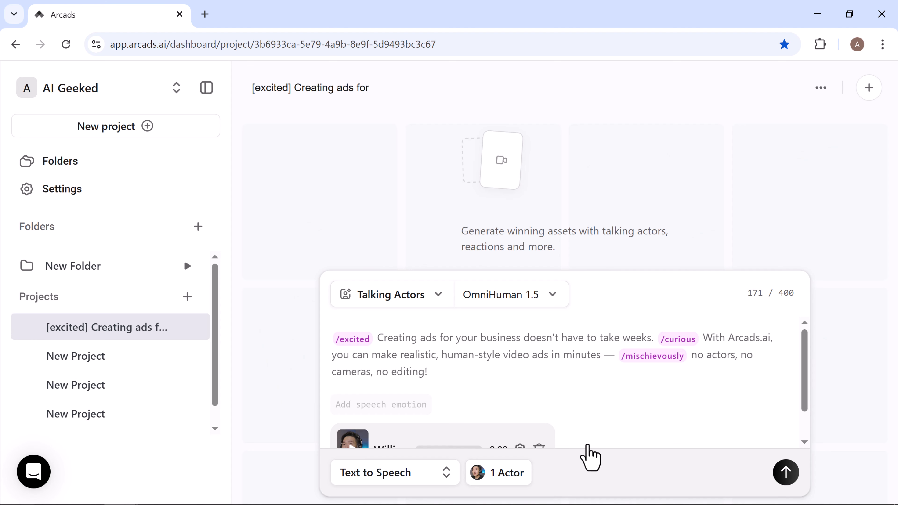
Preview William's voice-over in the audio settings, set its speed to 1.00X, and preview it again.
scroll(804, 424, down, 2)
click(519, 412)
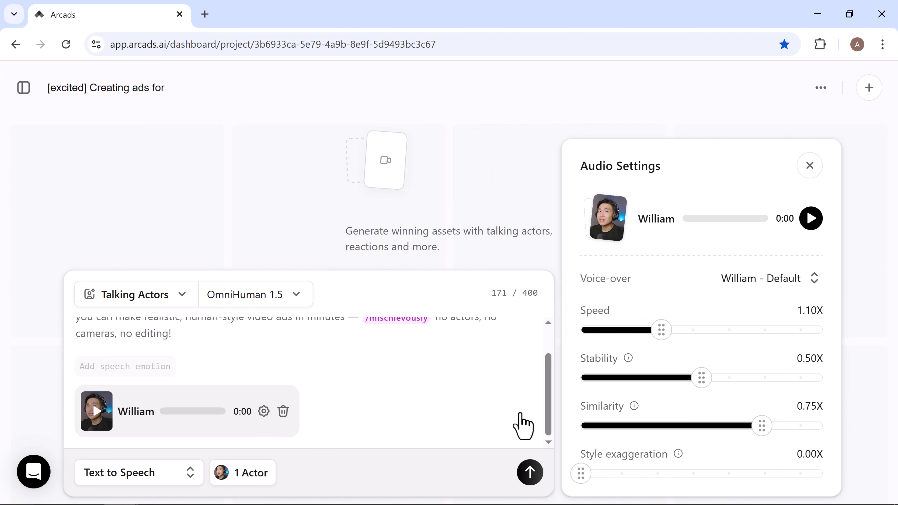
click(823, 220)
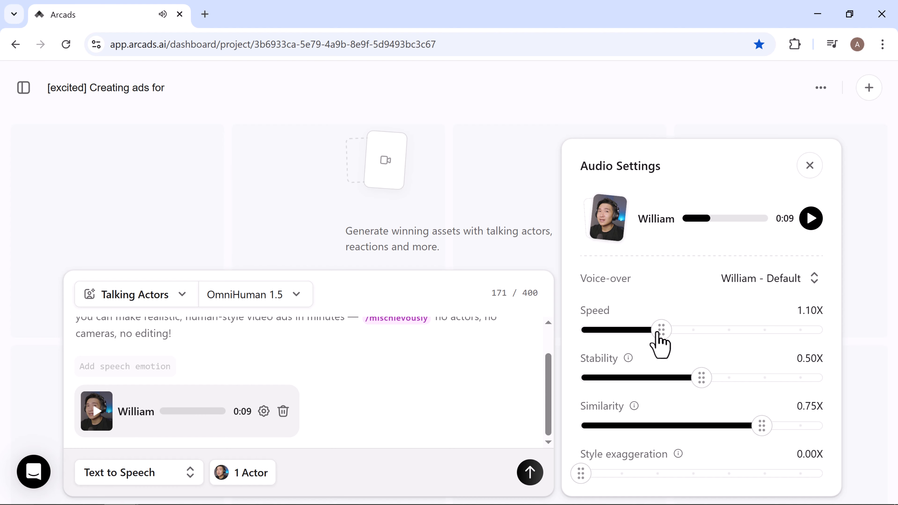
drag(661, 336, 622, 330)
click(811, 219)
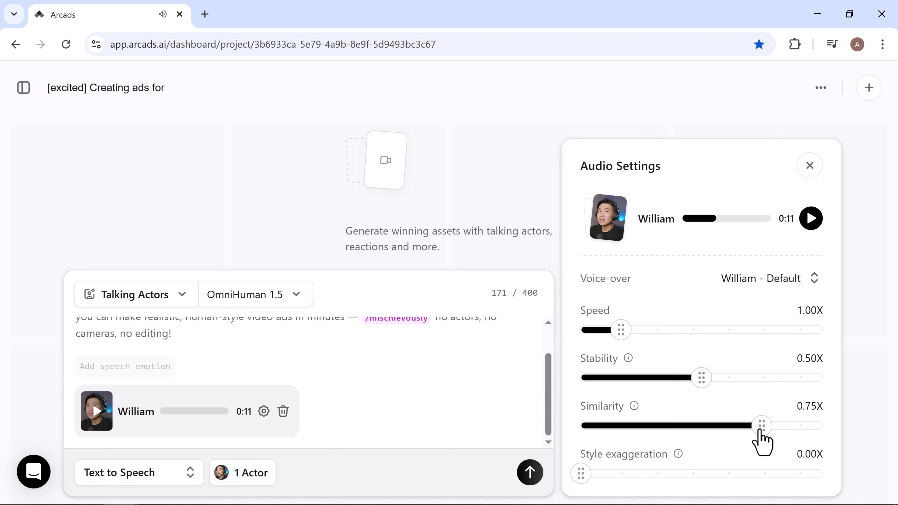
Set William's voice similarity to 0.60X and style exaggeration to 0.05X, and close the audio settings.
drag(762, 428, 728, 429)
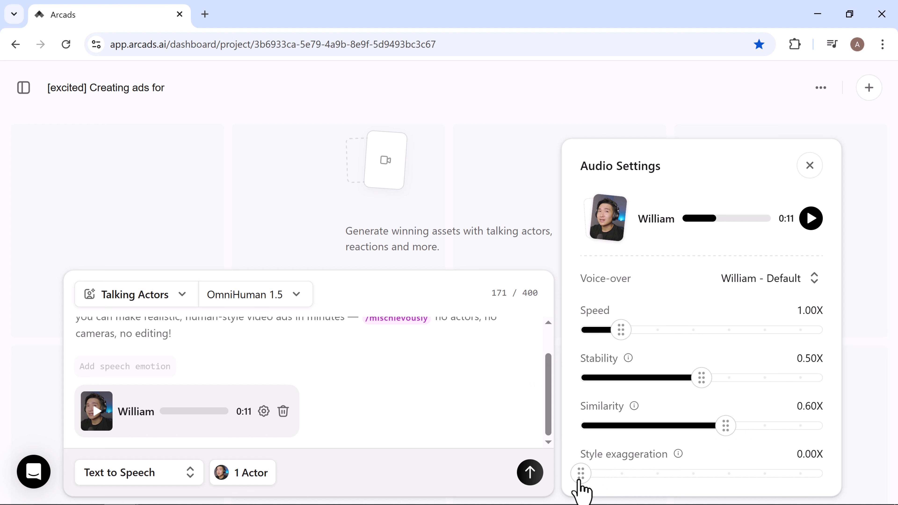
drag(582, 490, 599, 493)
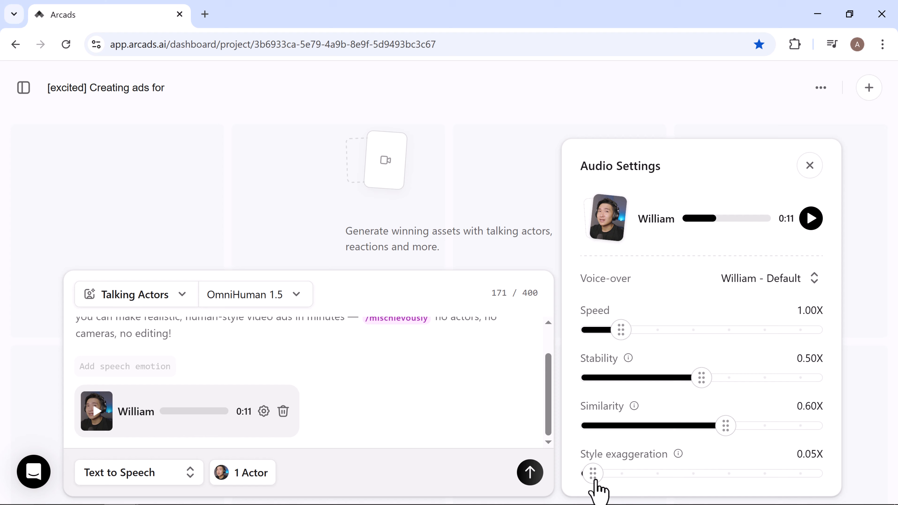
click(810, 165)
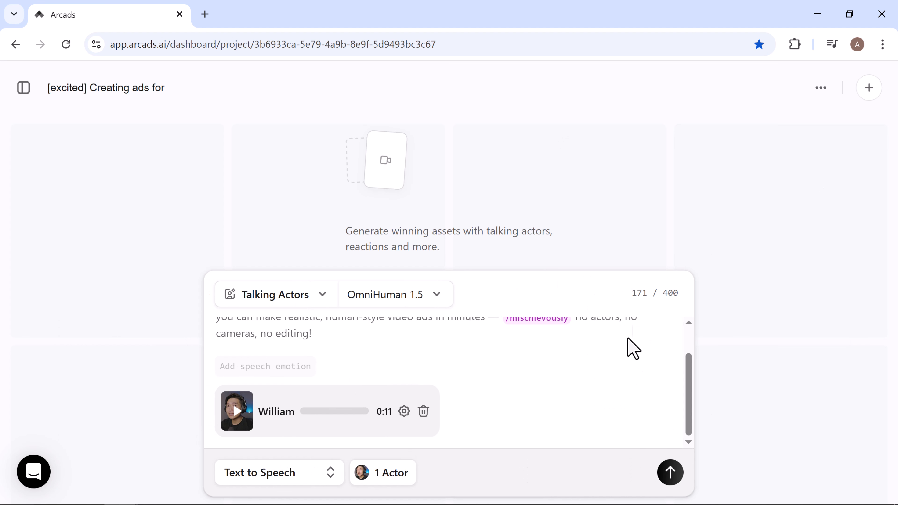
Generate the talking actor video with William and play the result.
click(670, 473)
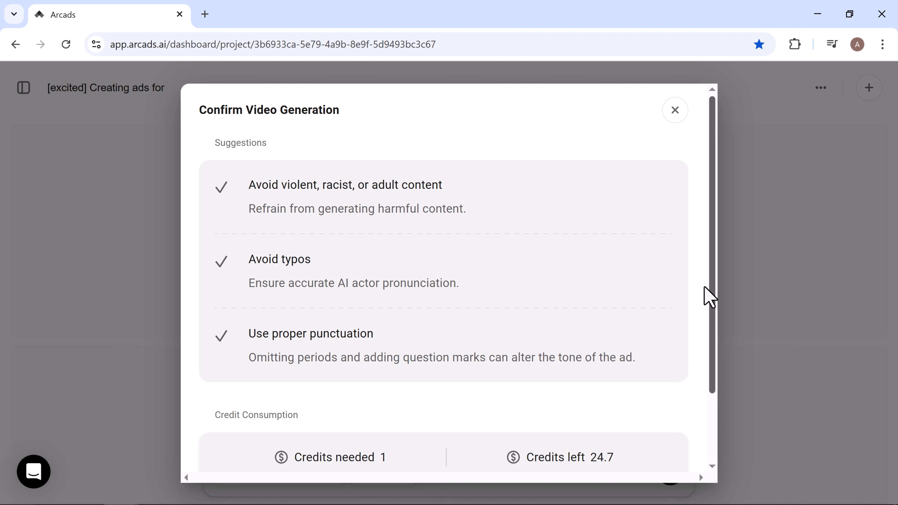
scroll(713, 354, down, 3)
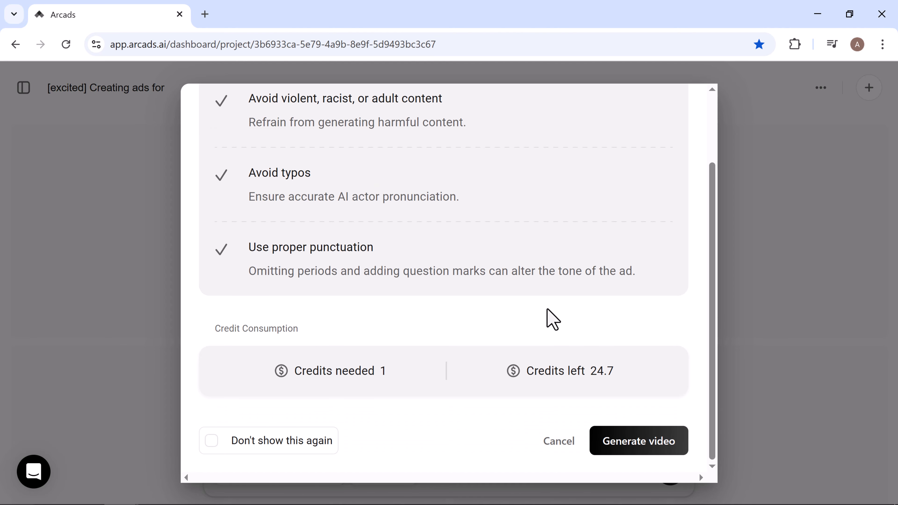
click(638, 447)
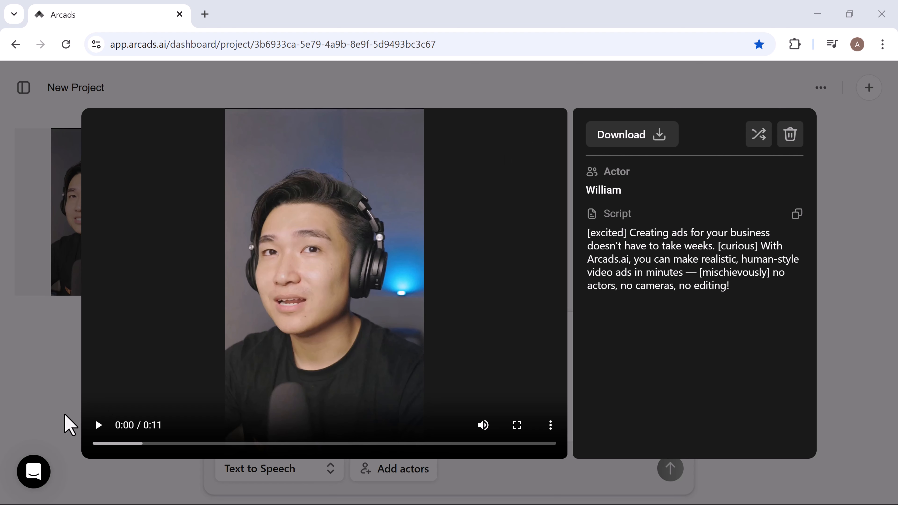
click(99, 425)
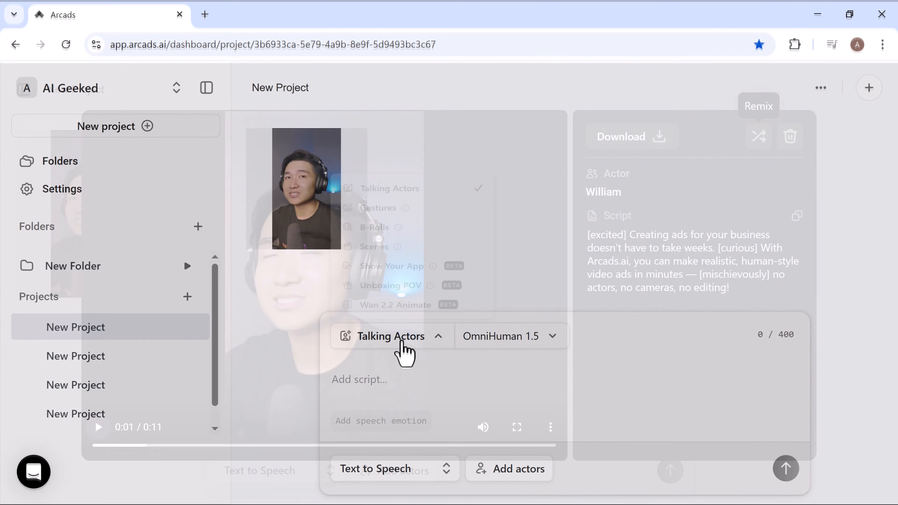
Switch to Gestures and describe an actor cheering with a raised fist, giving a thumbs-up and saying “Awesome!” or “Success!” before a confident smile.
click(399, 339)
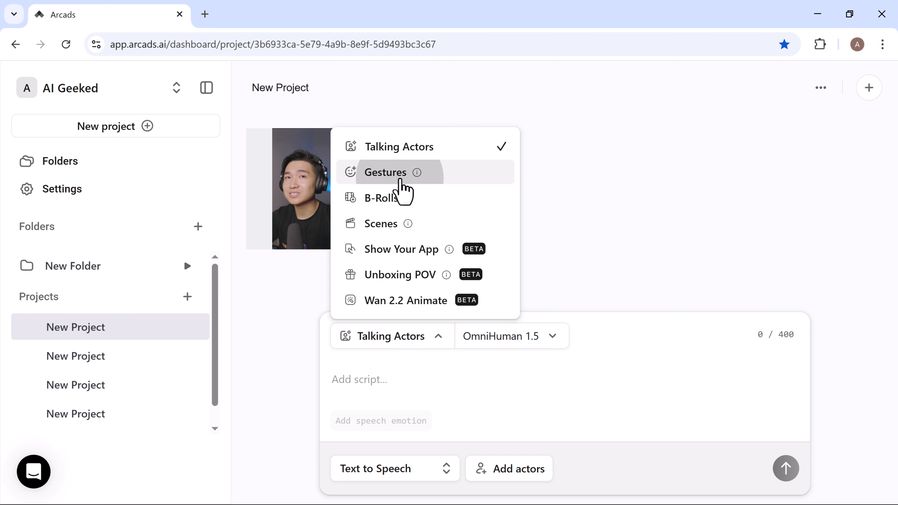
click(400, 179)
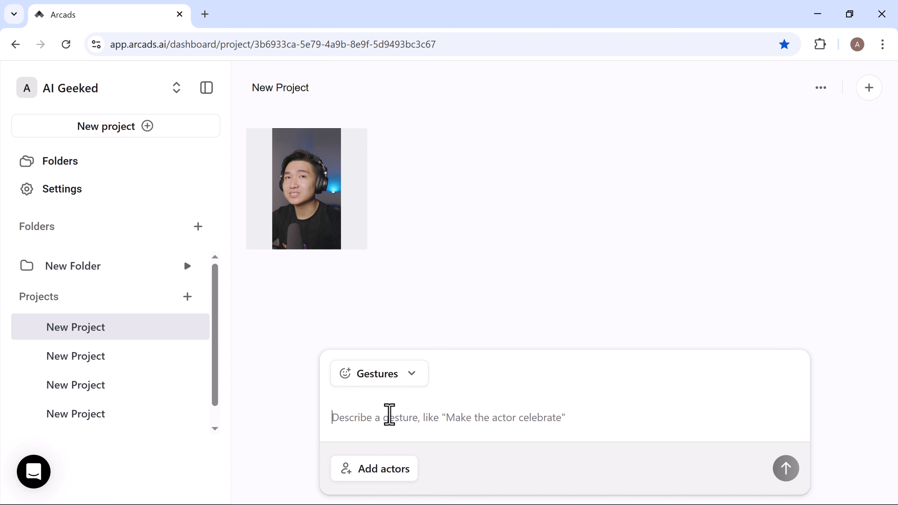
click(379, 418)
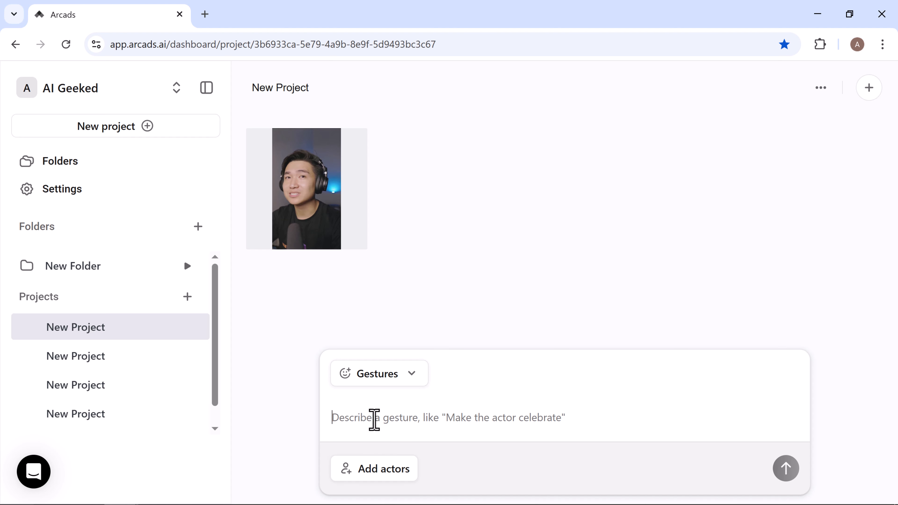
text(Make the actor cheer with excitement — smiling wide, raising one fist in the air, and nodding proudly. Then have them give a quick thumbs-up and say a few words with enthusiasm, like "Awesome!" or "Success!" before ending with a confident smile)
Browse the actor library and add the actor Harper to the gesture video.
click(386, 466)
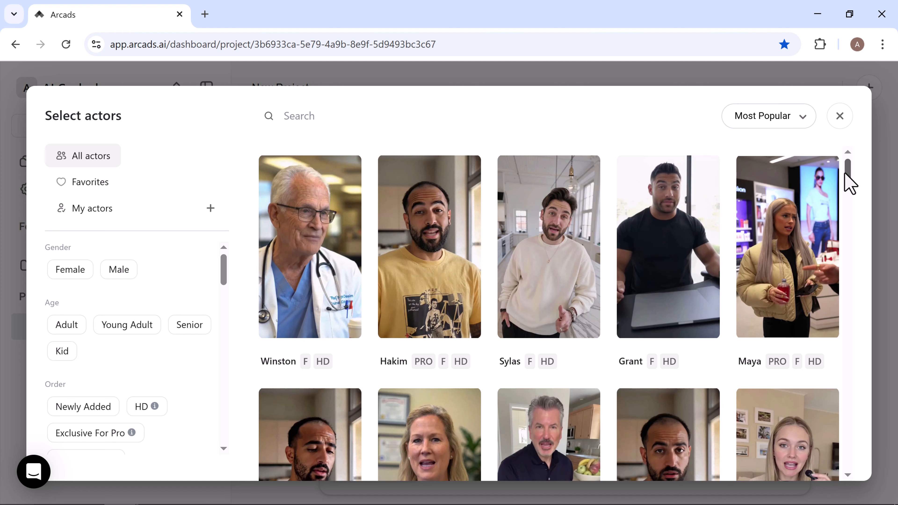
drag(845, 174, 850, 219)
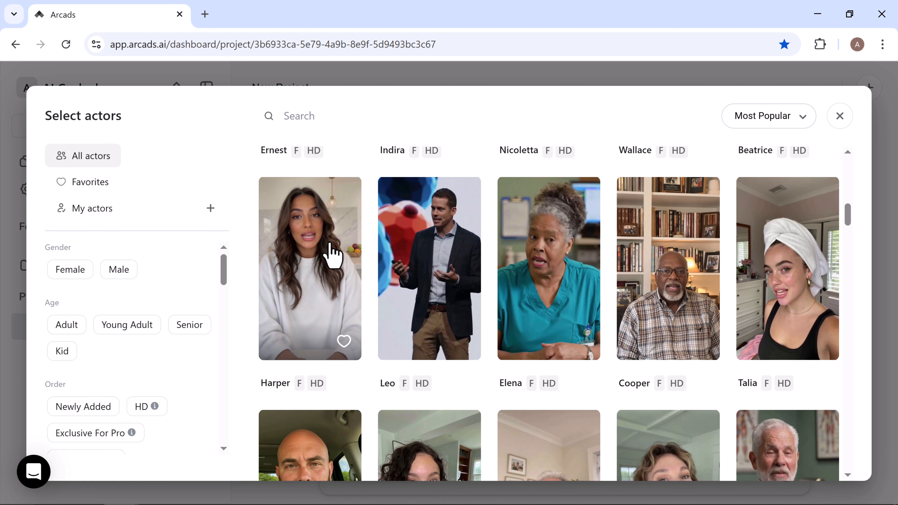
click(333, 253)
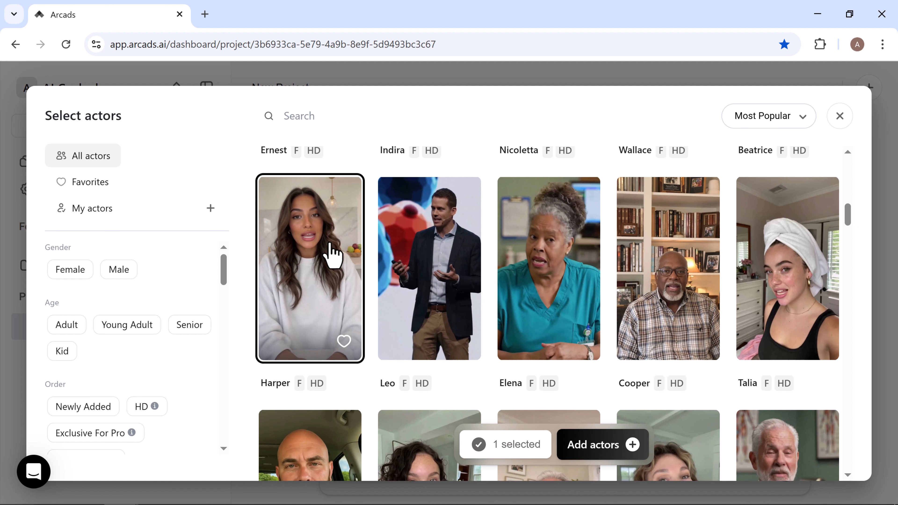
click(606, 446)
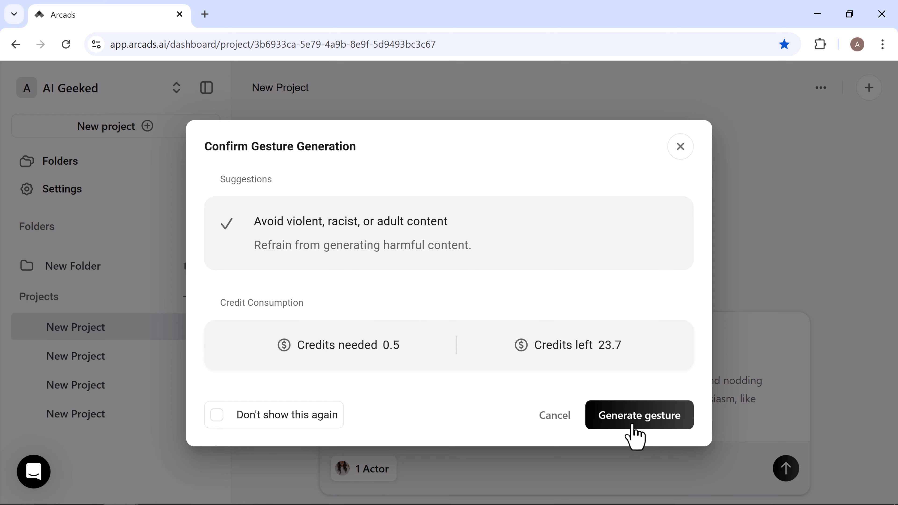
Confirm the gesture generation for Harper and play back the resulting clip.
click(633, 426)
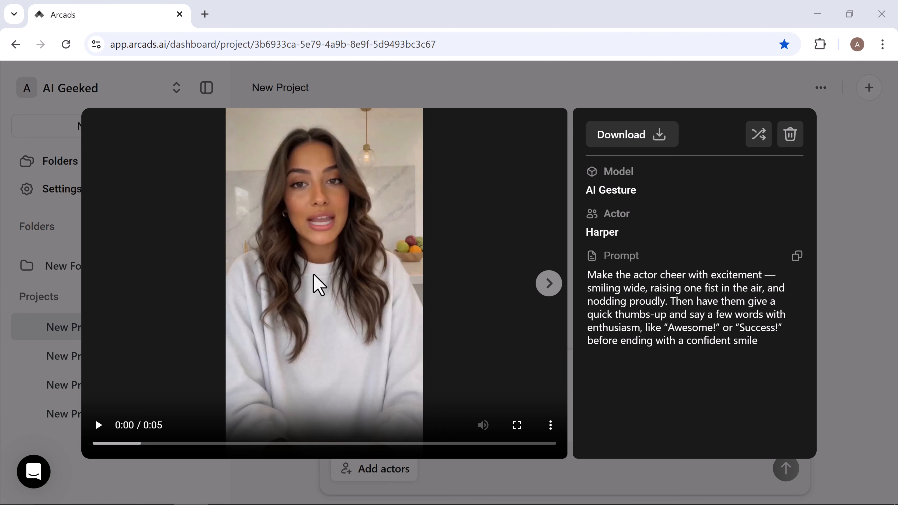
click(98, 428)
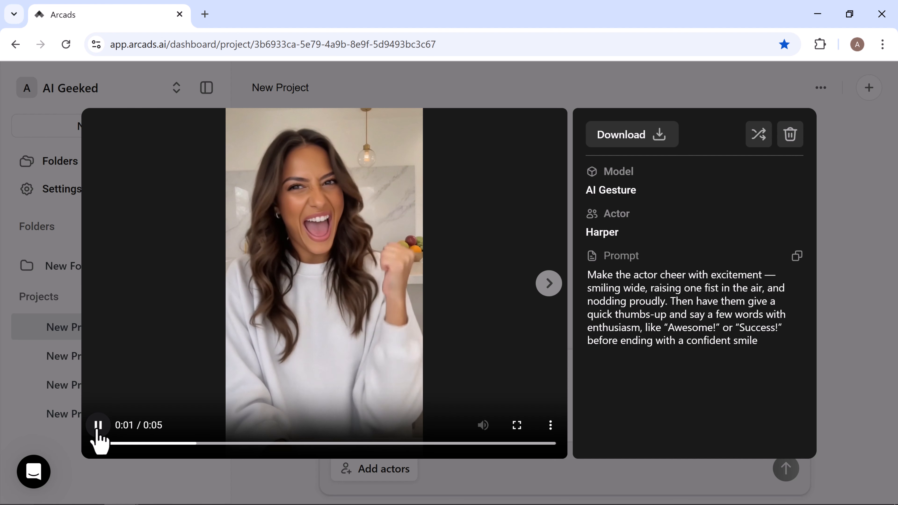
click(98, 426)
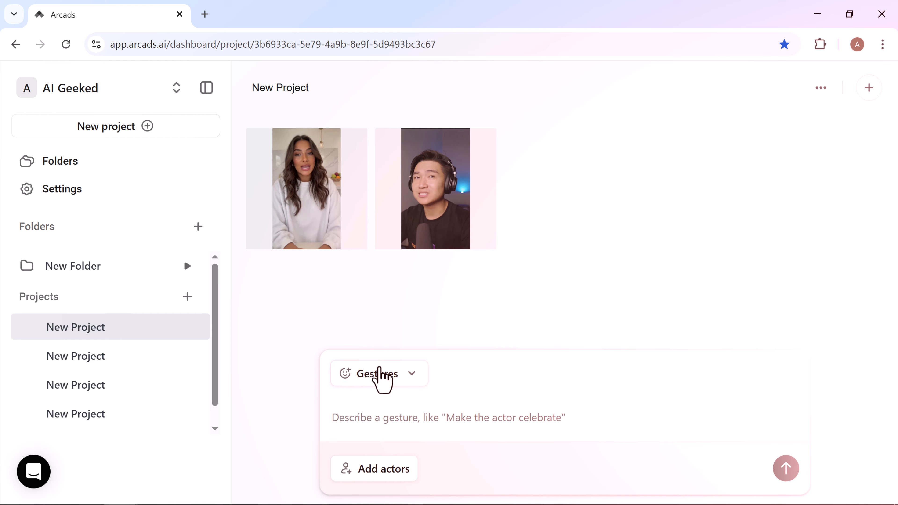
Switch to B-Rolls and describe a man snapping his fingers in a bright studio that becomes a digital workspace, with the text “Create anything. Instantly”.
click(378, 375)
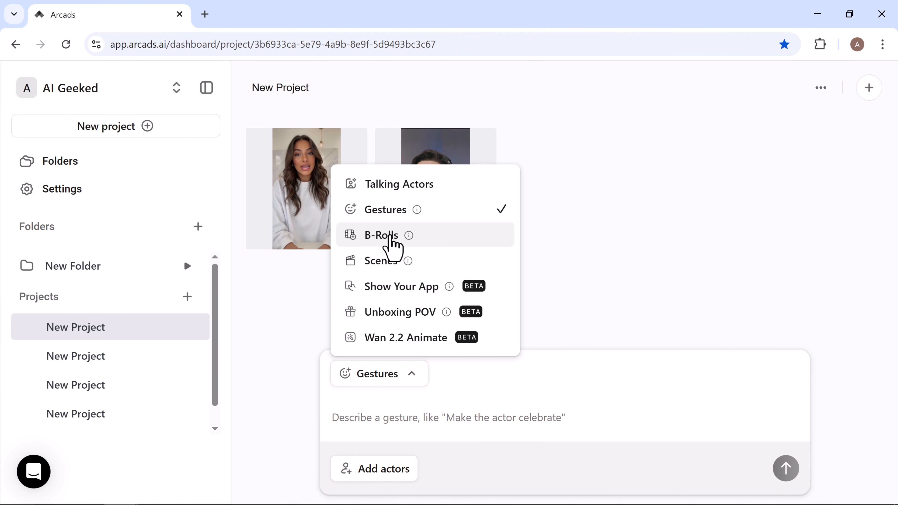
click(392, 237)
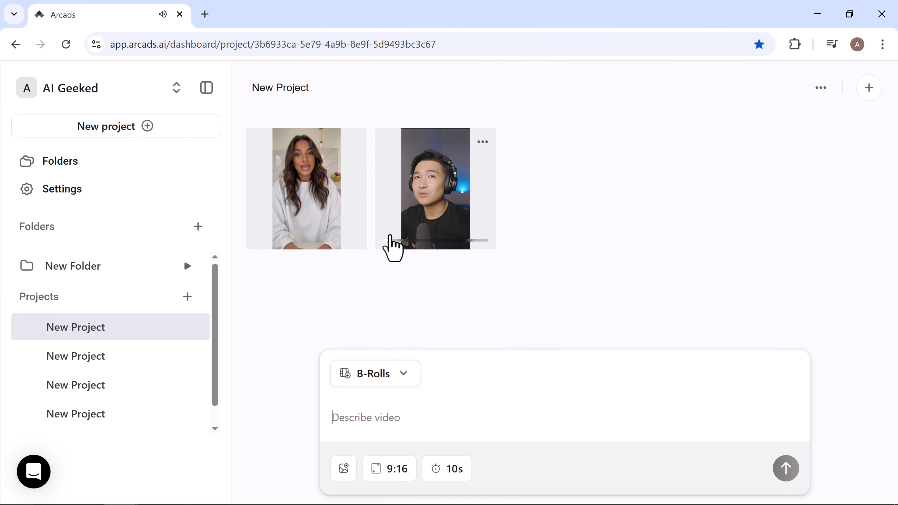
click(382, 416)
text(A man walks into a bright studio, snaps his fingers, and the empty space transforms into a sleek digital workspace with floating screens and glowing effects. He nods confidently as text appears: "Create anything. Instantly)
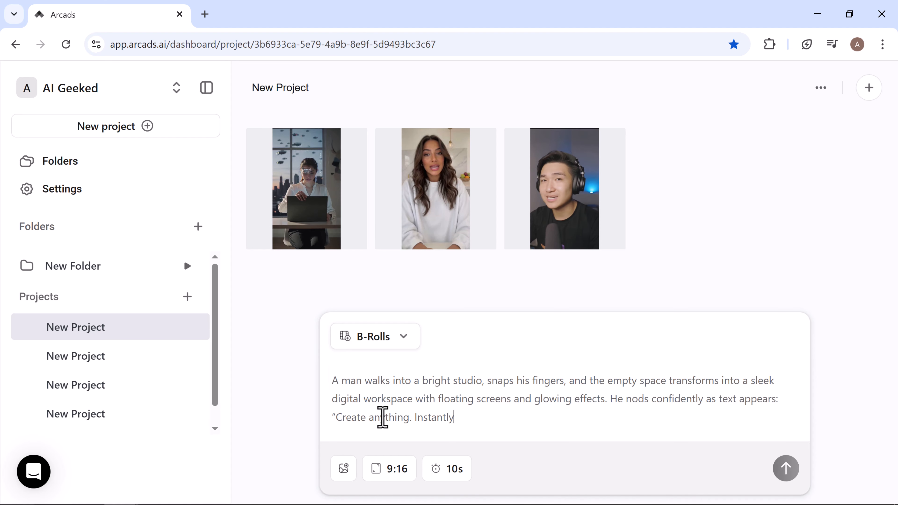
Review the B-roll's image input, aspect ratio and duration options without changing them.
click(342, 476)
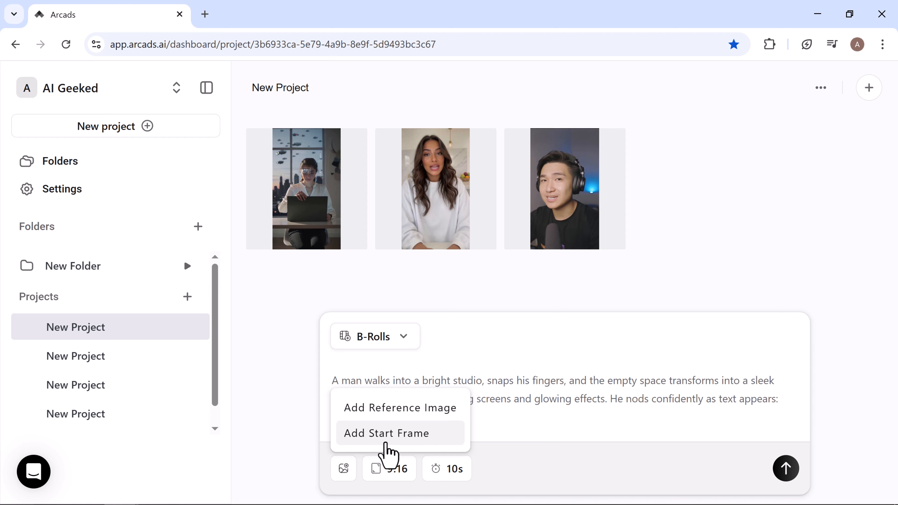
click(504, 462)
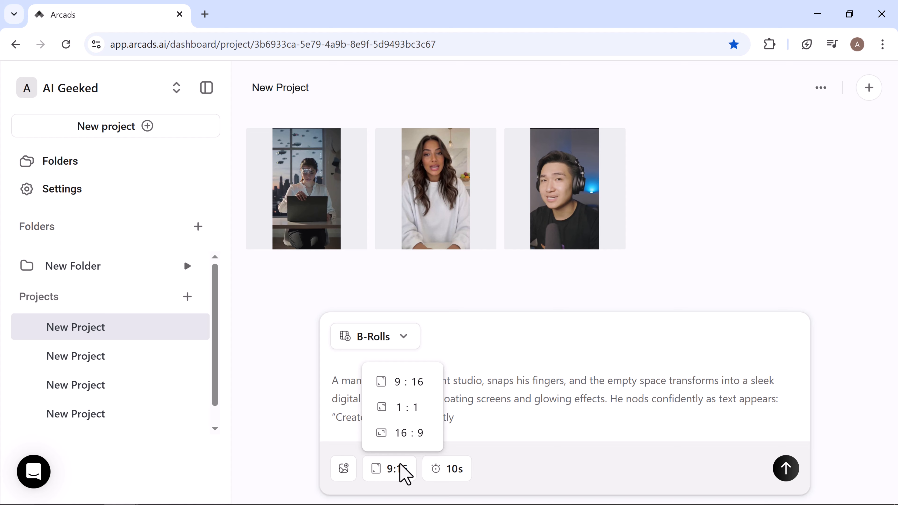
click(403, 470)
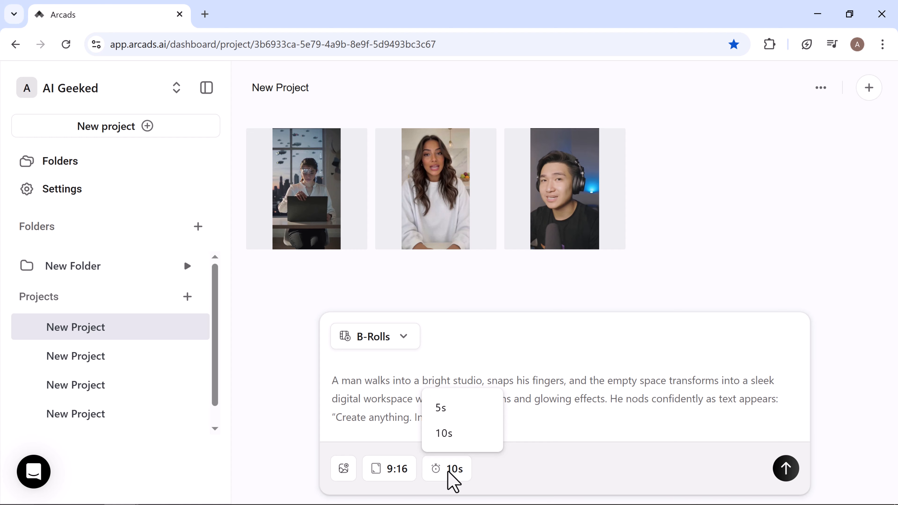
click(453, 471)
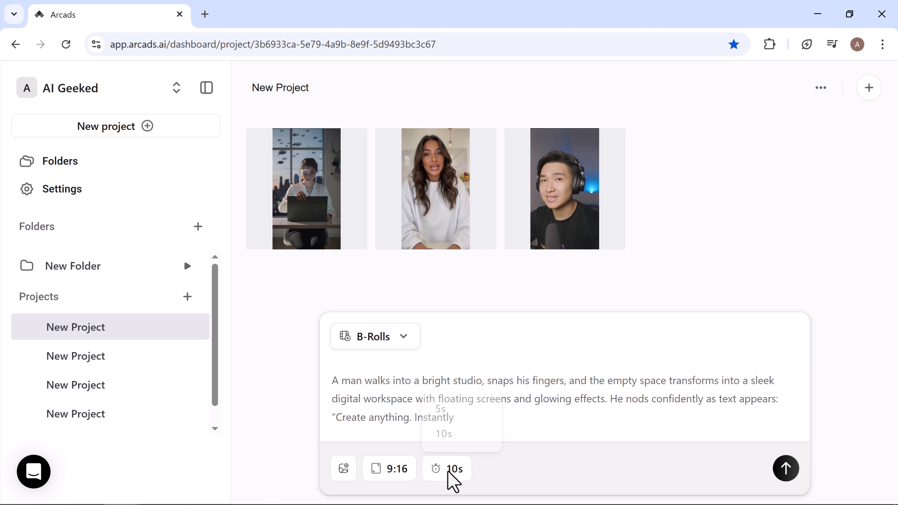
Generate the 9:16, 10-second B-roll of the man in the studio, play it back, and close the preview.
click(792, 478)
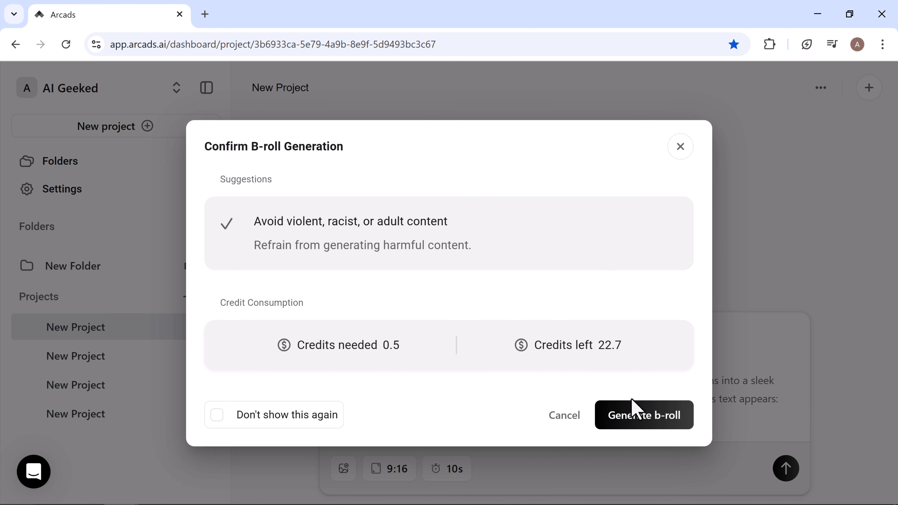
click(623, 425)
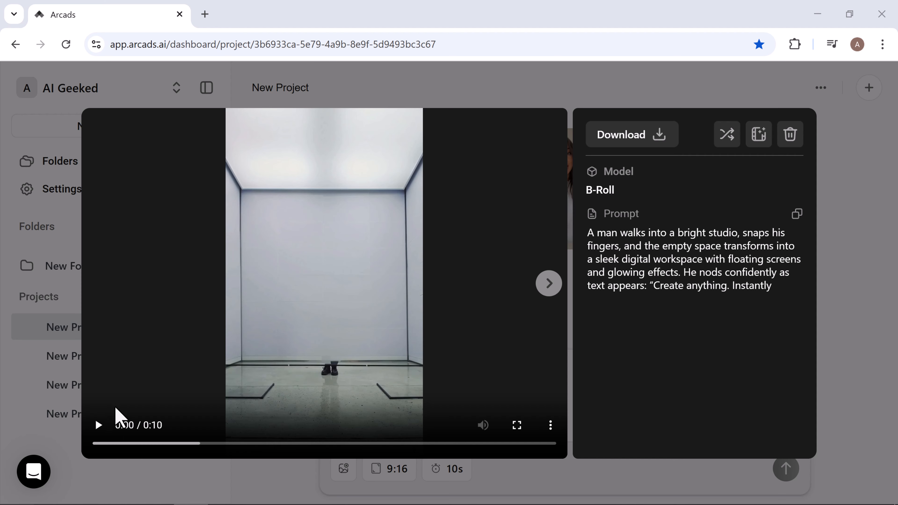
click(99, 427)
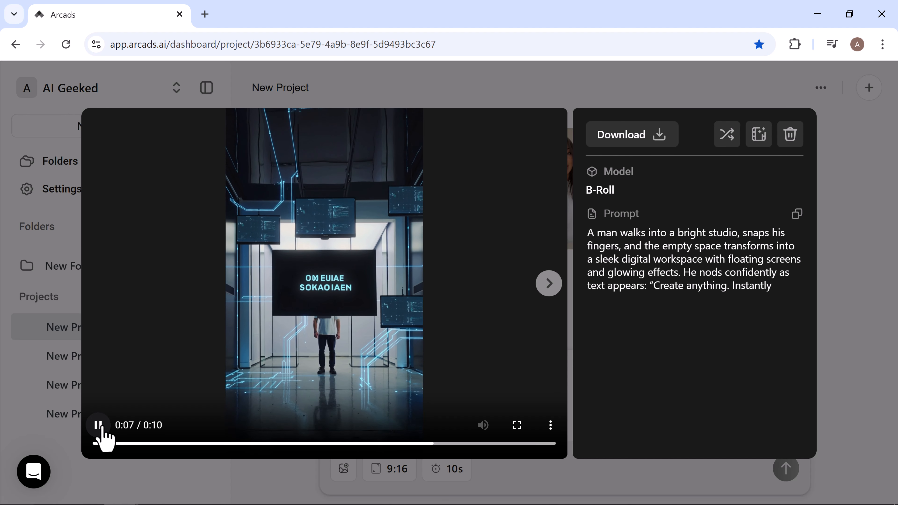
click(101, 428)
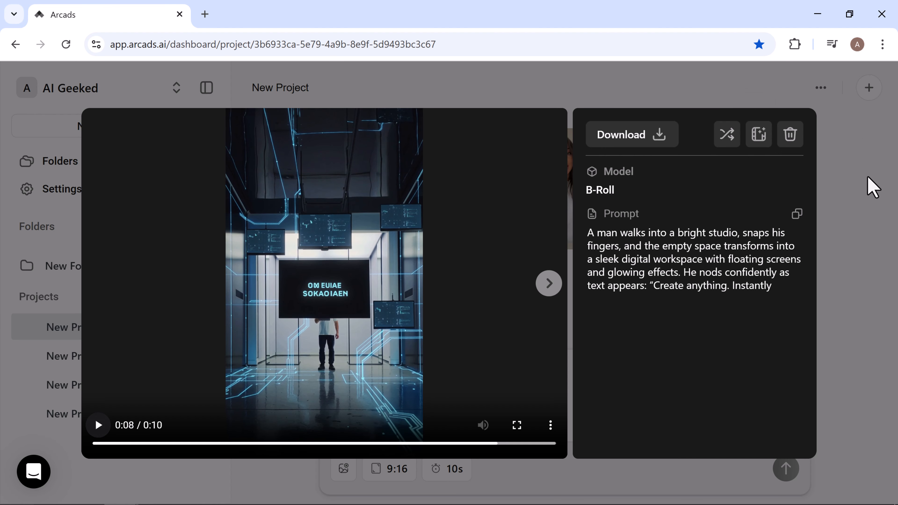
click(873, 188)
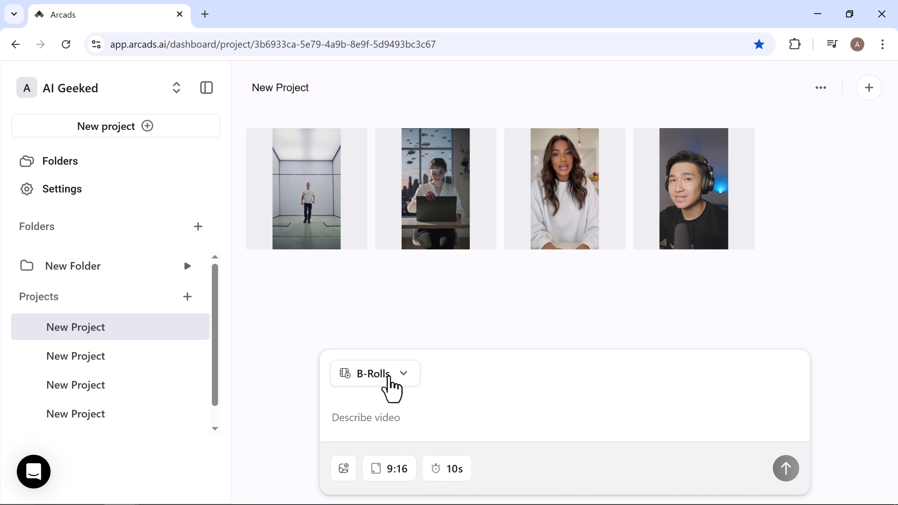
Switch to Scenes, enter the script “I’ve been using this for a week” and the scene “A young woman standing in front of mirror holding serum bottle”.
click(389, 377)
click(381, 261)
click(376, 386)
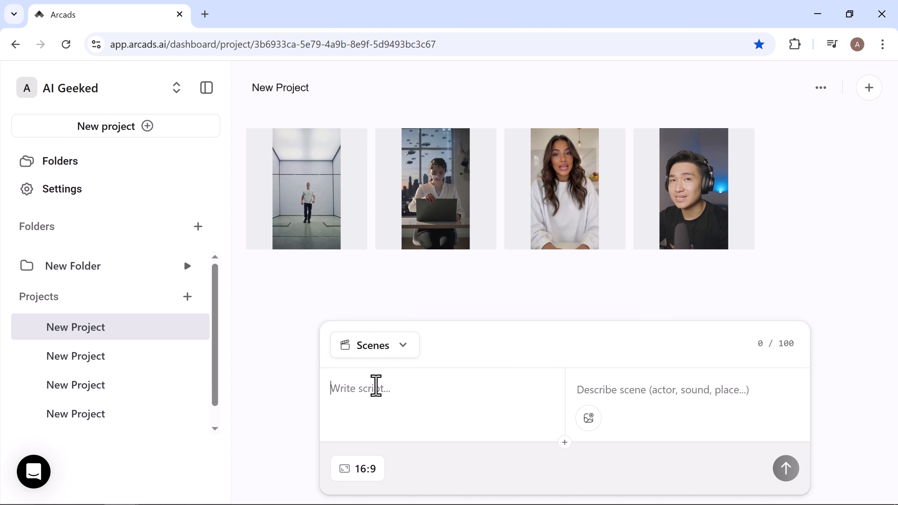
text(I’ve been using this for a week)
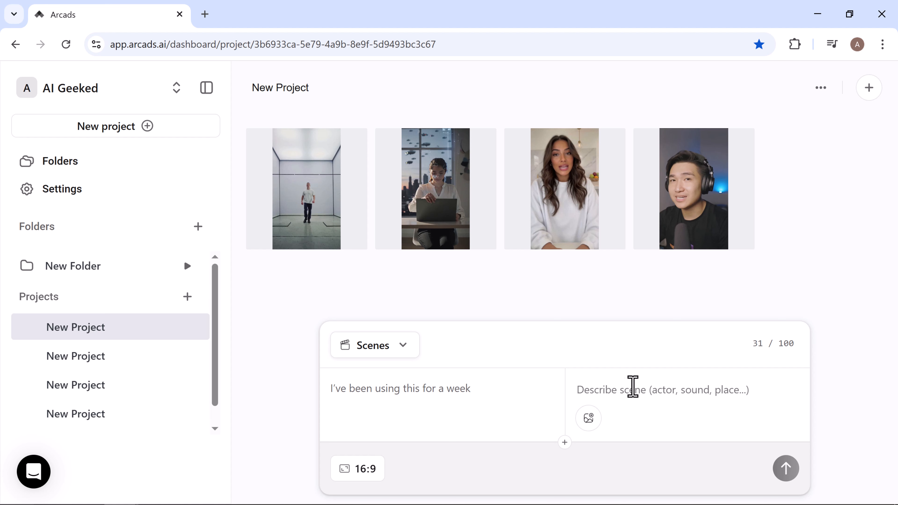
click(654, 390)
text(A young woman standing in front of mirror holding serum bottle)
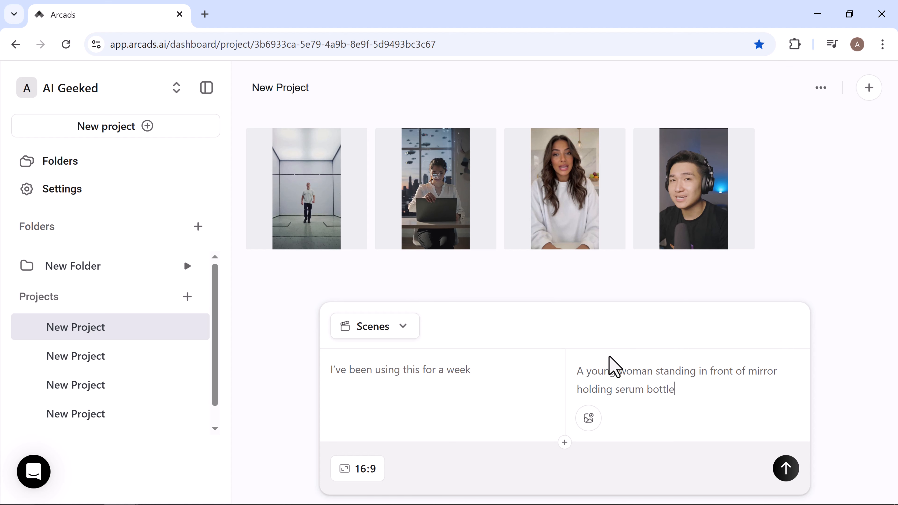
Add a second scene with the script “My skin feels amazing” and the description “A young woman standing in front of mirror holding serum bottle”.
click(590, 421)
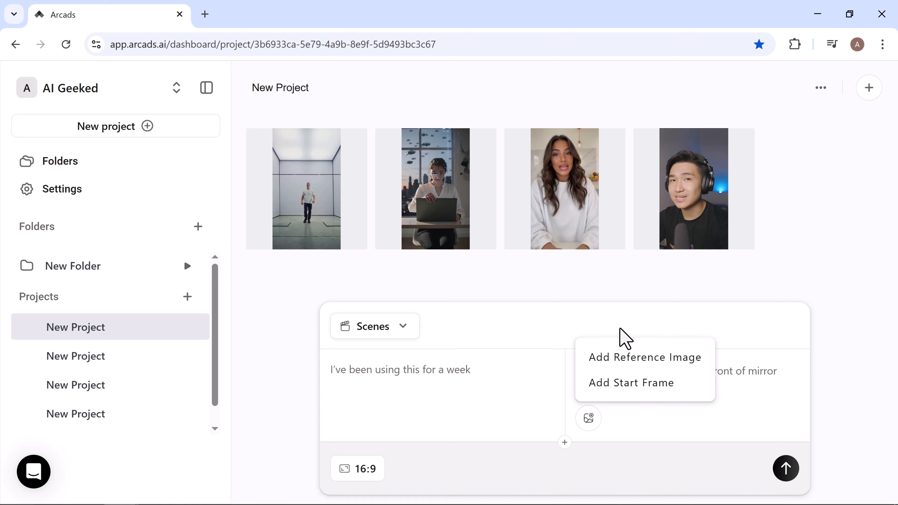
click(660, 442)
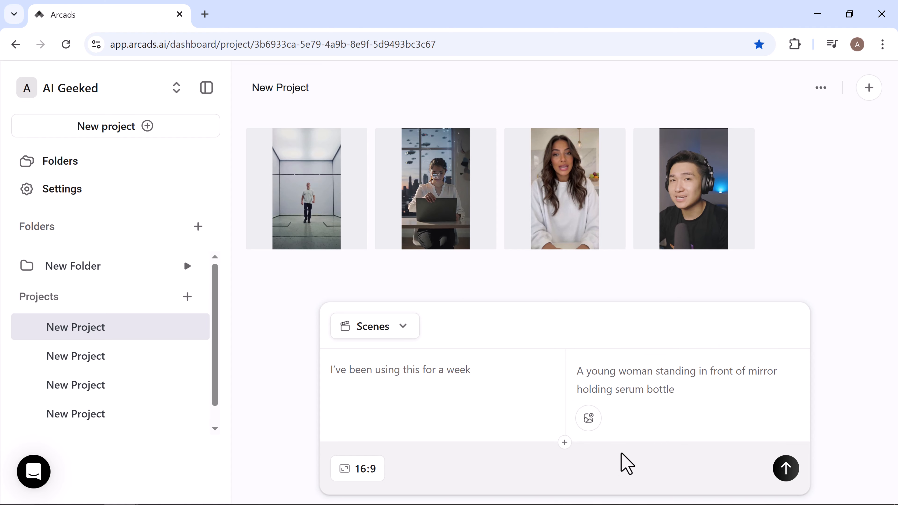
click(566, 442)
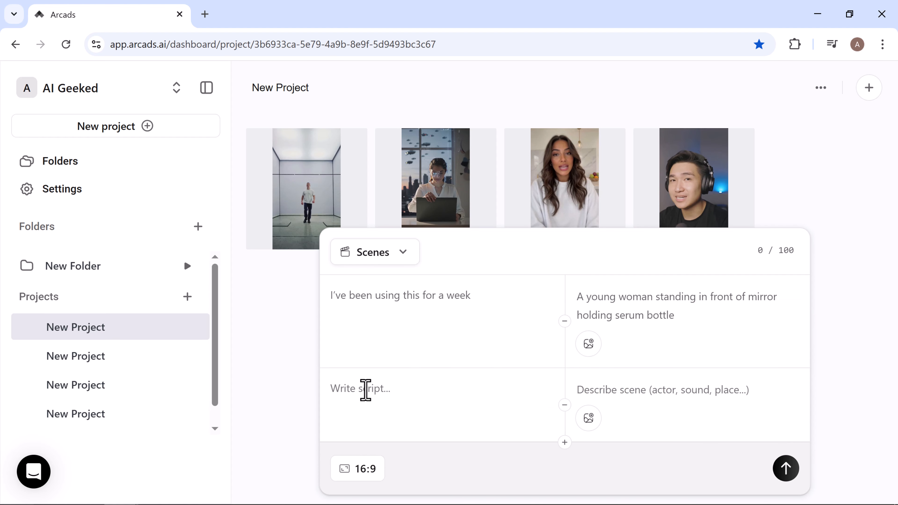
text(My skin feels amazing)
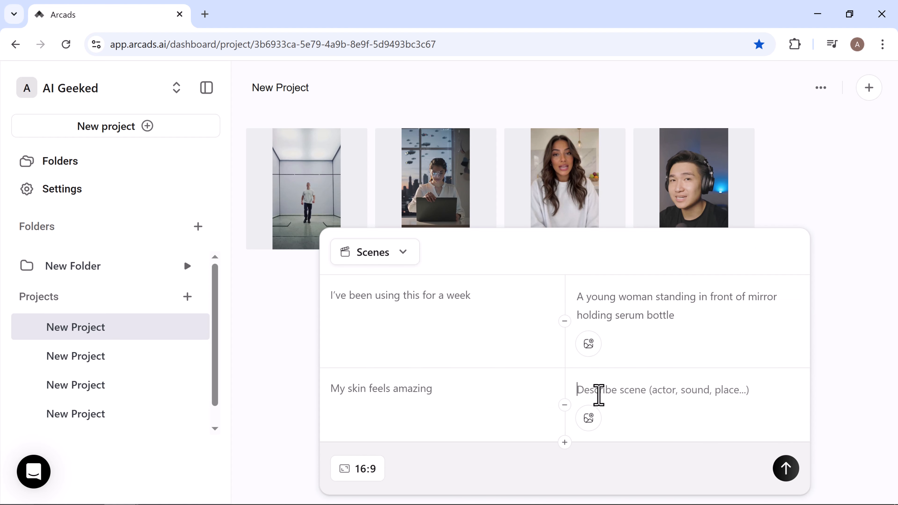
click(598, 395)
text(A young woman standing in front of mirror holding serum bottle)
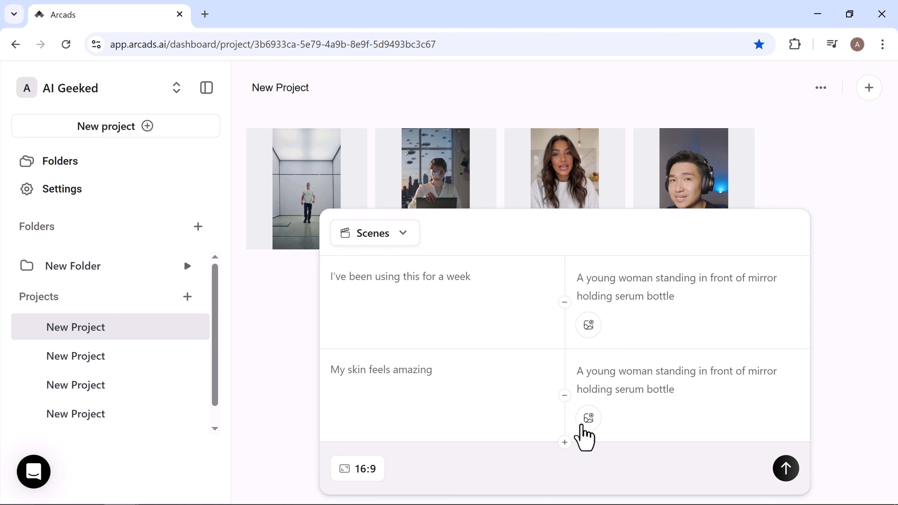
Set the aspect ratio of the scenes to 9:16 and generate both scenes.
click(347, 468)
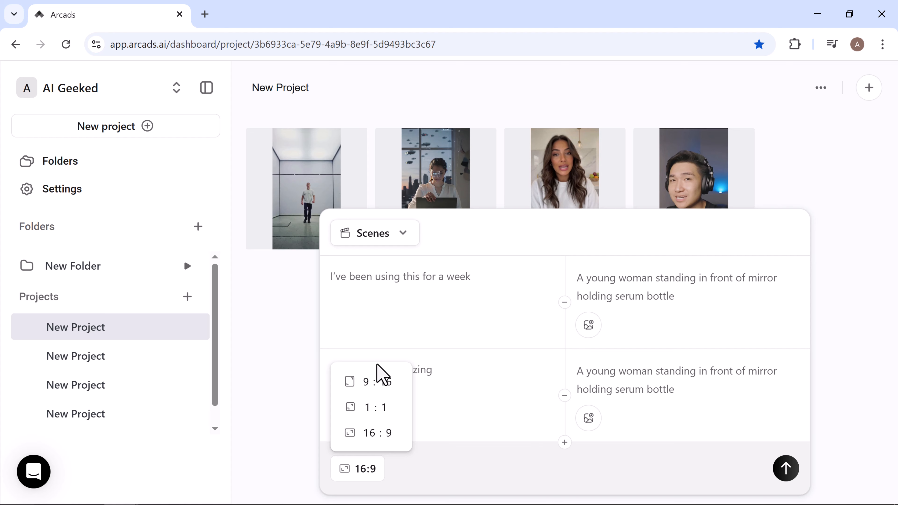
click(376, 388)
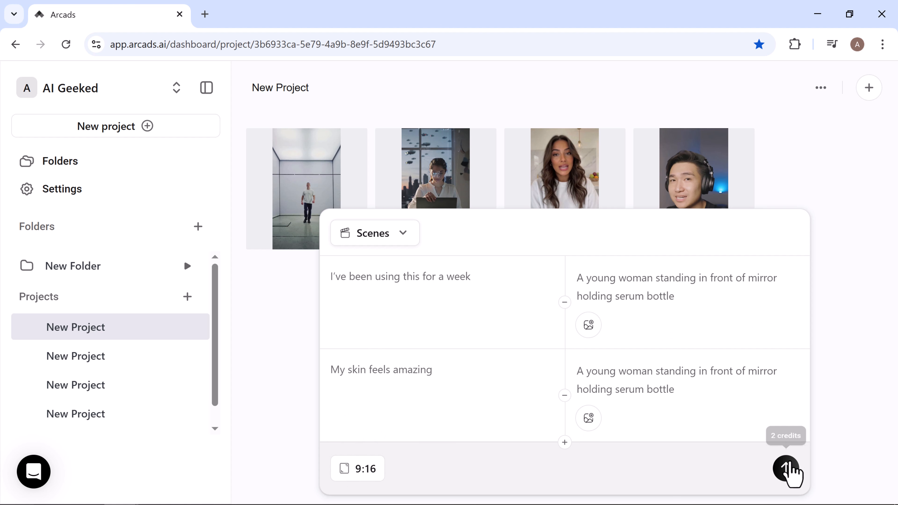
click(786, 470)
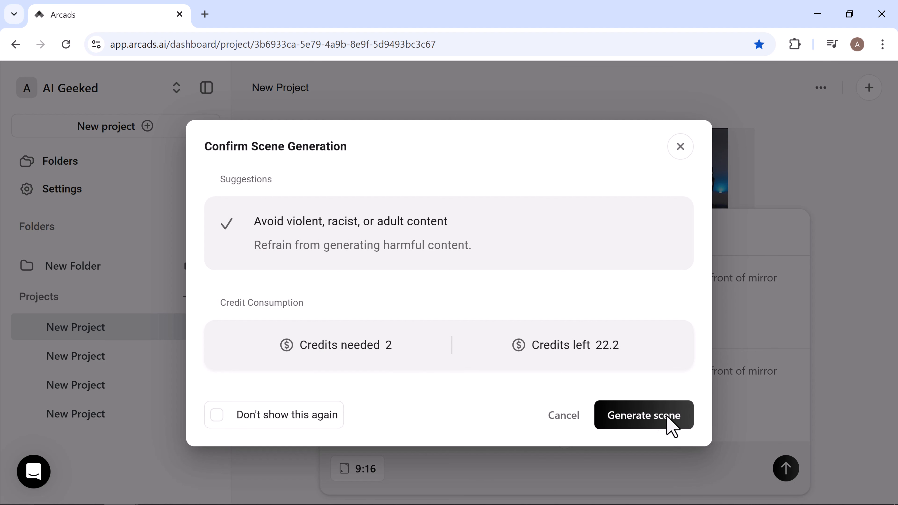
click(638, 424)
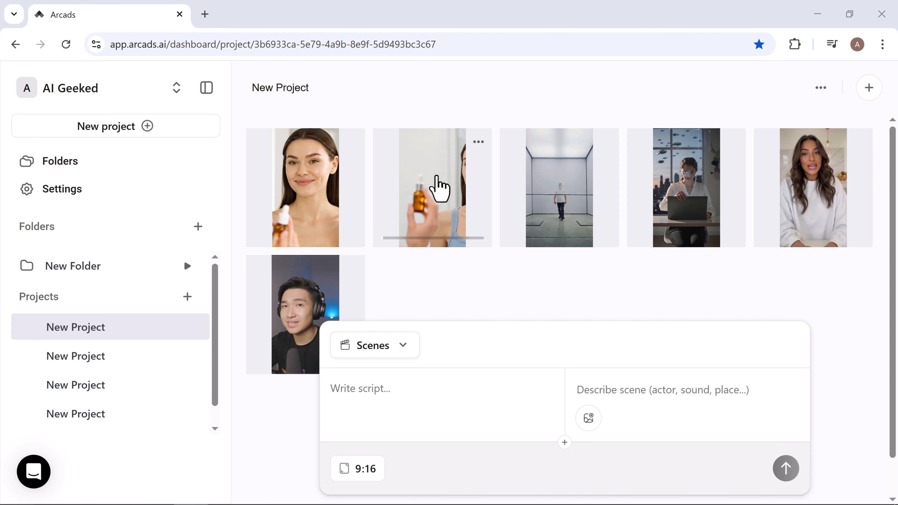
Play back the generated “I’ve been using this for a week” scene and close its preview.
click(436, 175)
click(99, 425)
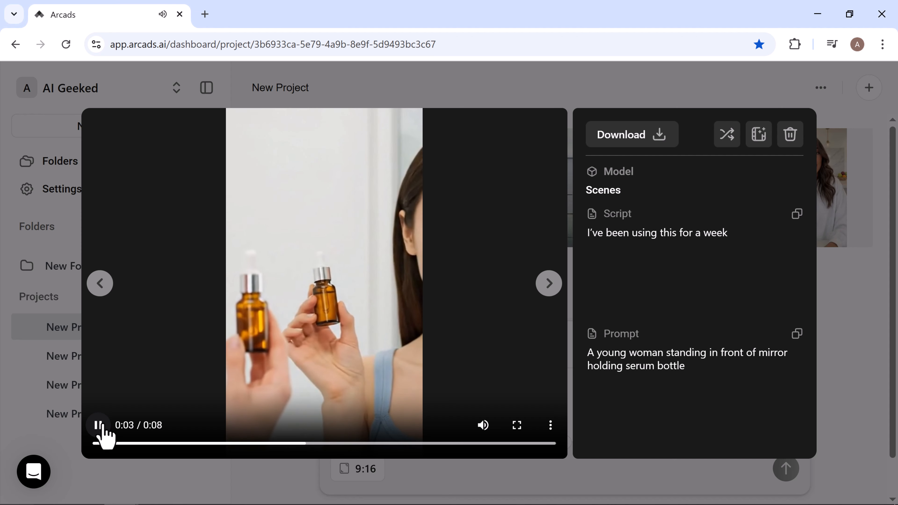
click(99, 425)
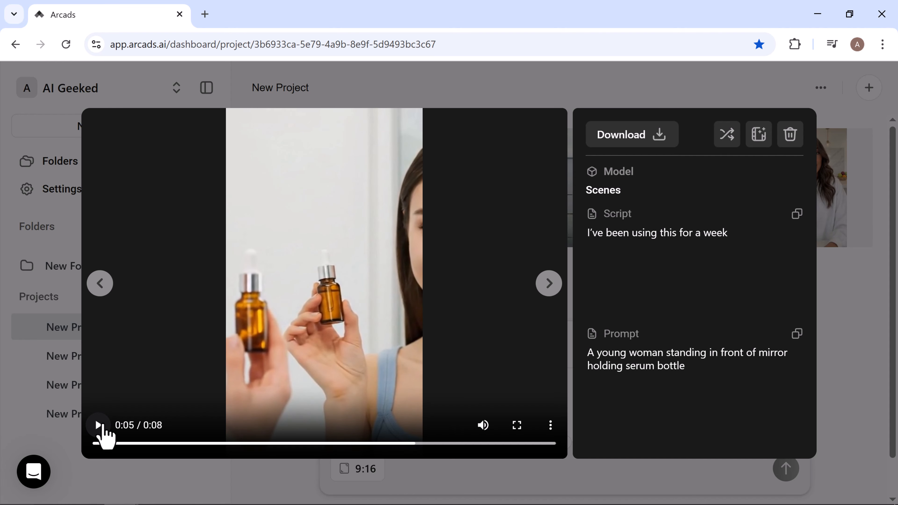
click(692, 93)
Play back the generated “My skin feels amazing” scene and close its preview.
click(335, 150)
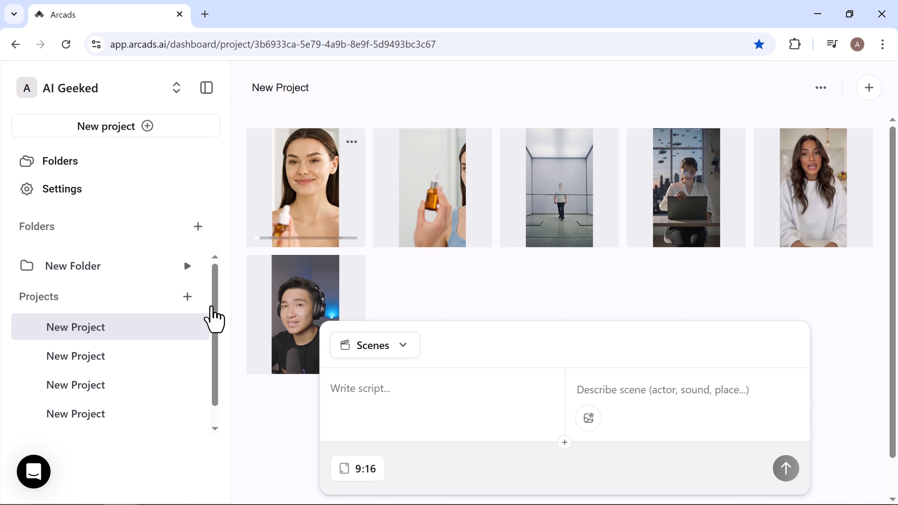
click(101, 424)
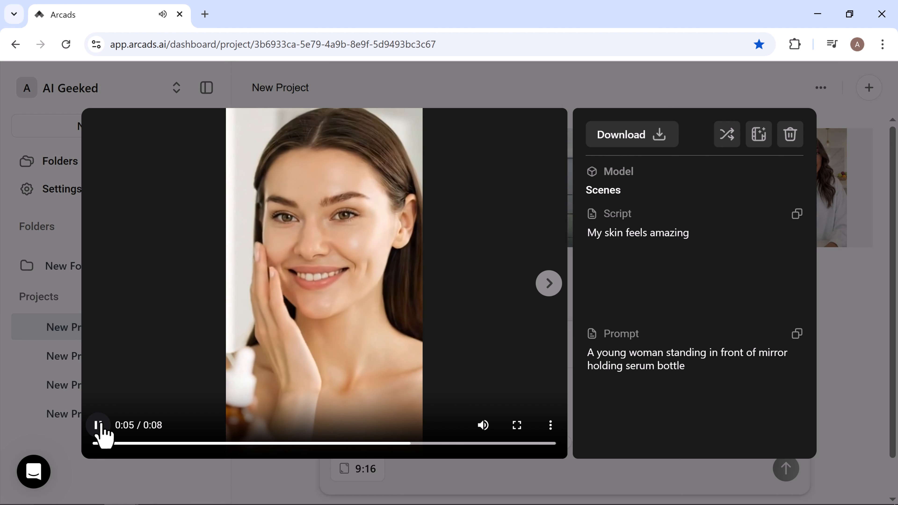
click(103, 426)
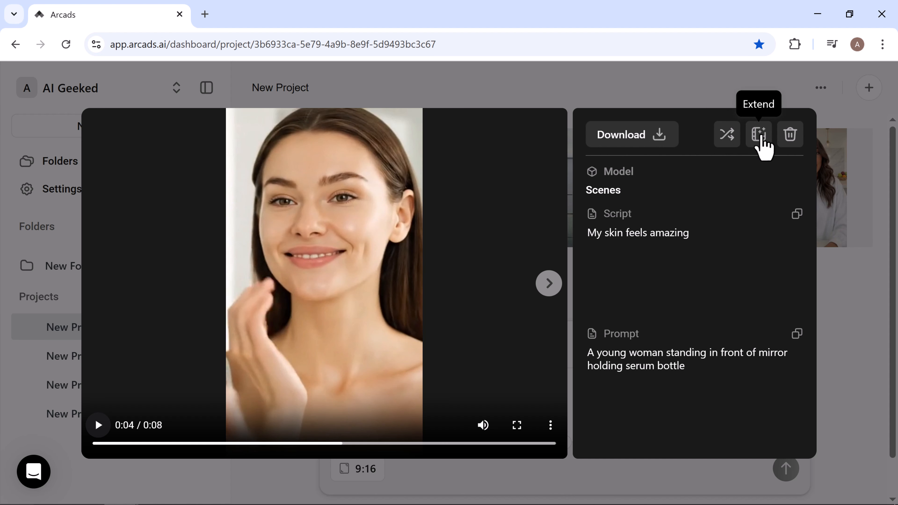
click(762, 70)
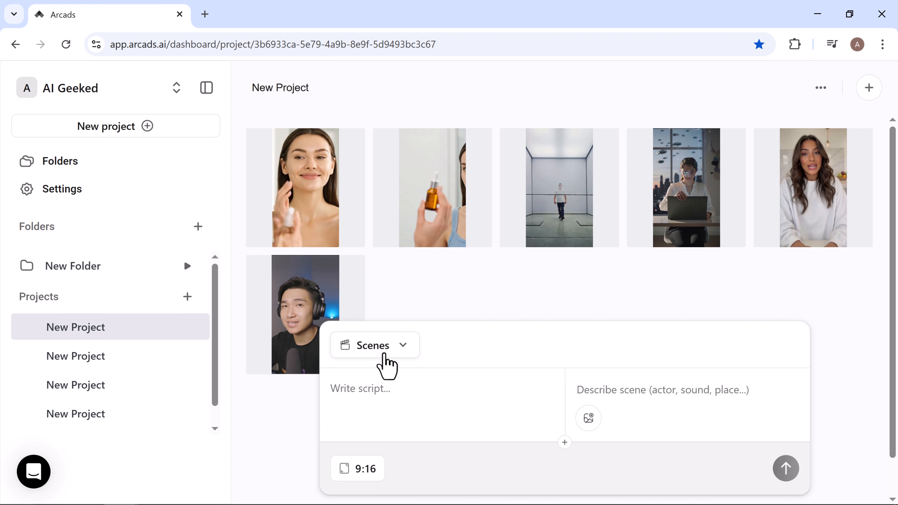
Set up a Show Your App video with the screenshot arcads-alternative.png and the smiling dark-haired male actor in the beige printed T-shirt.
click(374, 349)
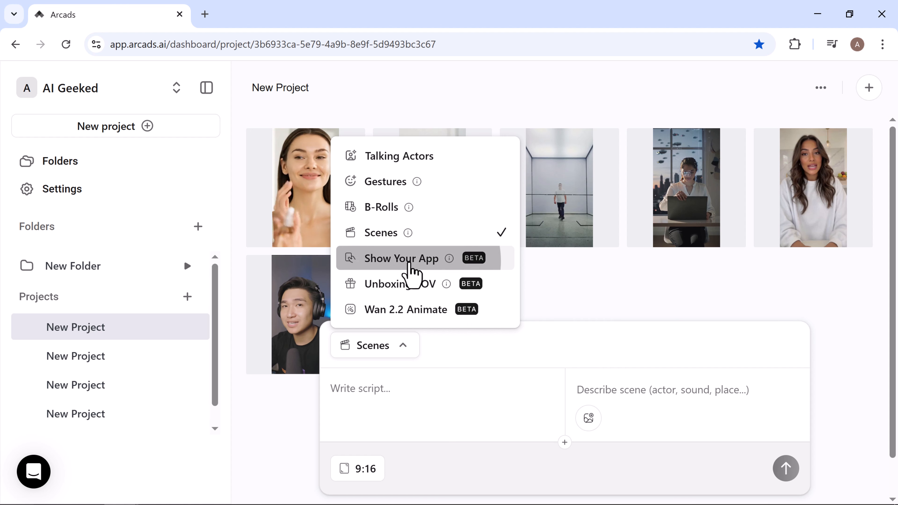
click(410, 270)
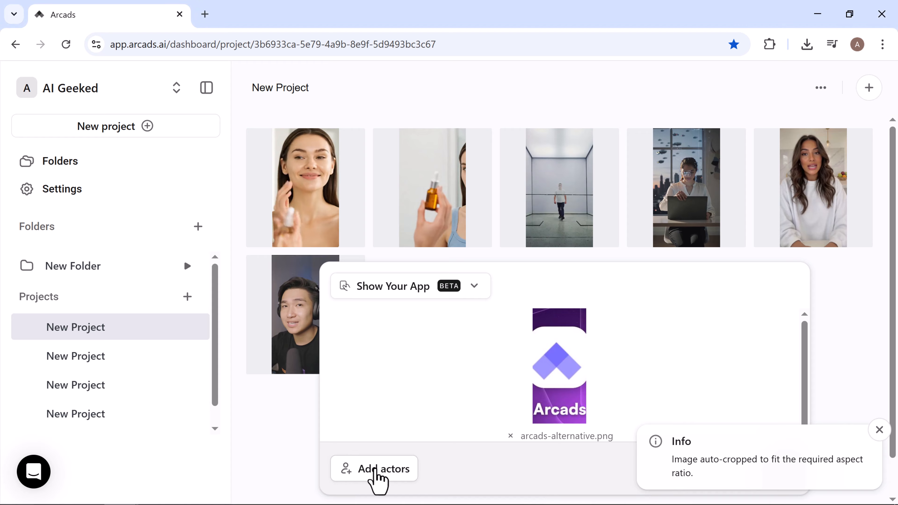
click(375, 469)
scroll(848, 195, down, 5)
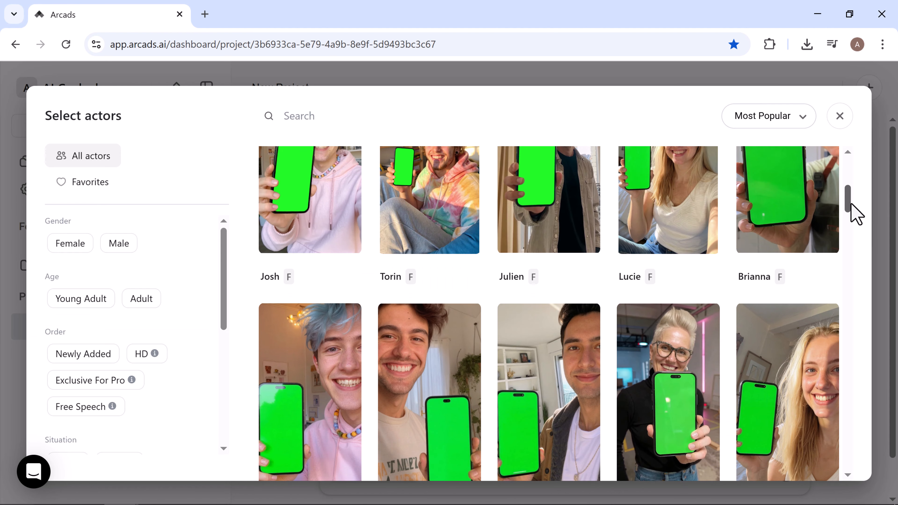
drag(852, 205, 851, 220)
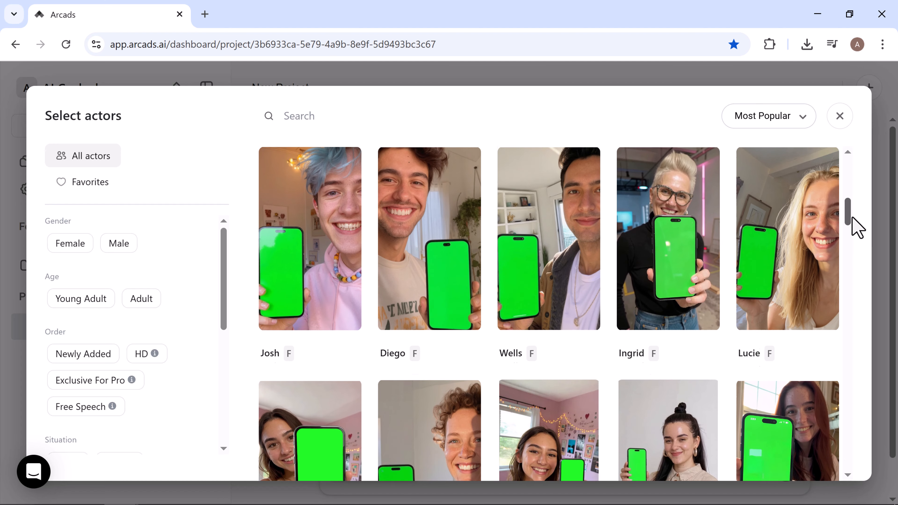
click(415, 241)
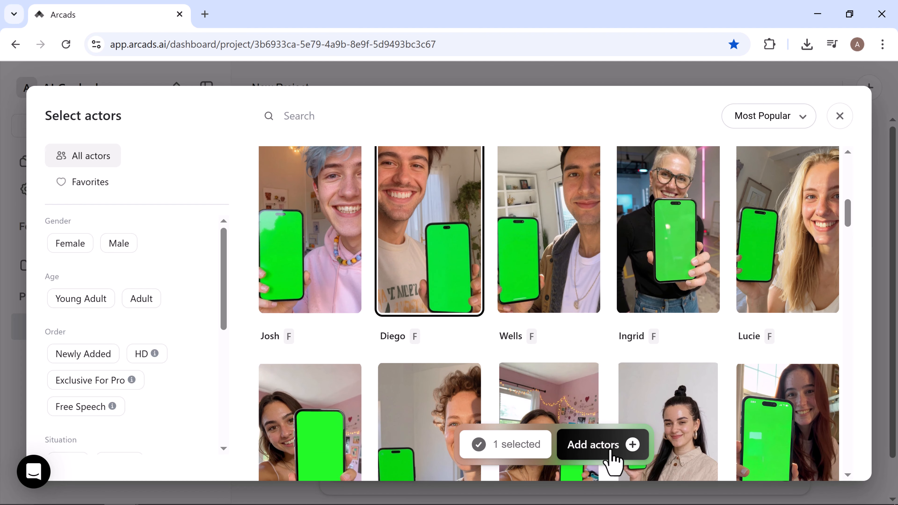
click(612, 455)
Generate the Show Your App video and play back the finished clip of the actor holding the phone.
click(786, 475)
scroll(601, 354, down, 3)
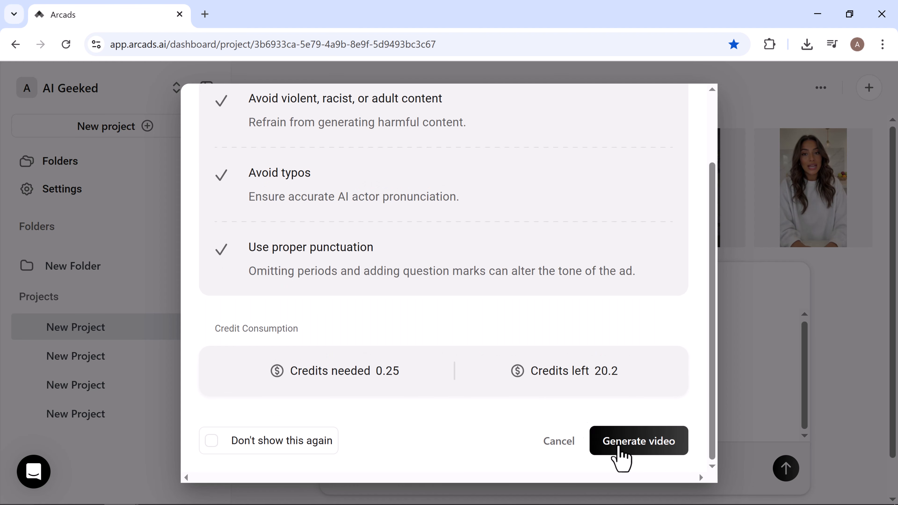
click(621, 447)
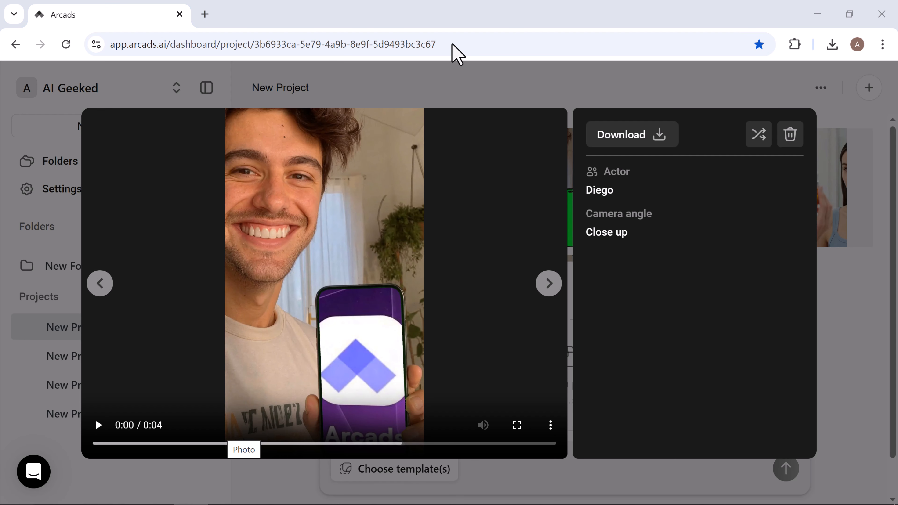
click(99, 425)
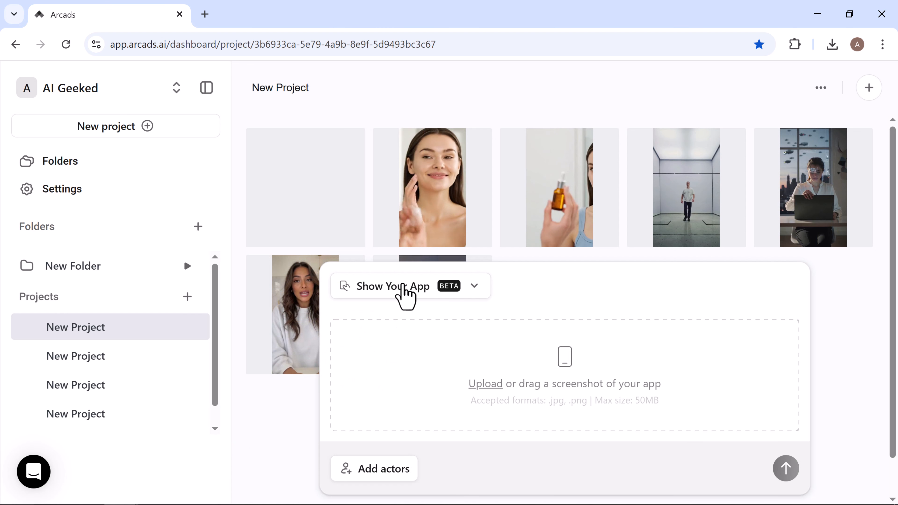
Switch to Unboxing POV and upload the sunglasses image elegant-black-gold-sunglasses-stylish-accessory_191095-79382.jpg as the product.
click(403, 289)
click(407, 224)
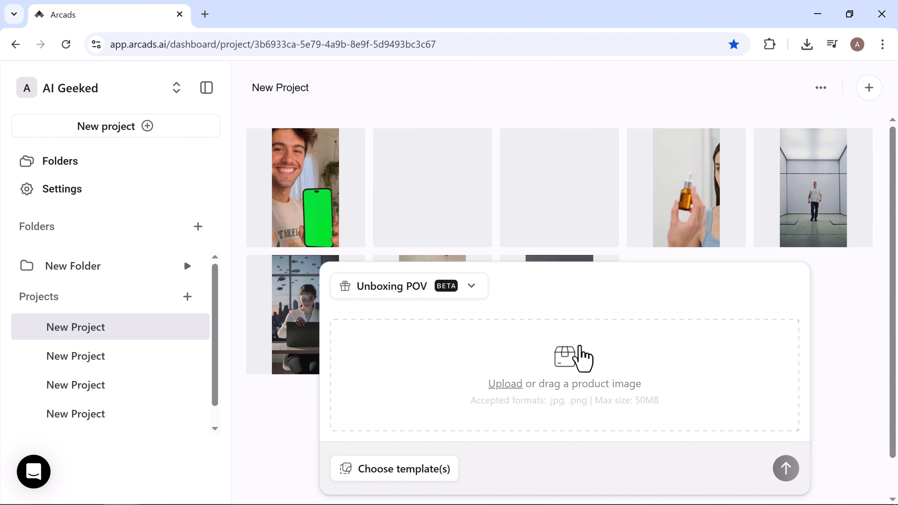
click(517, 365)
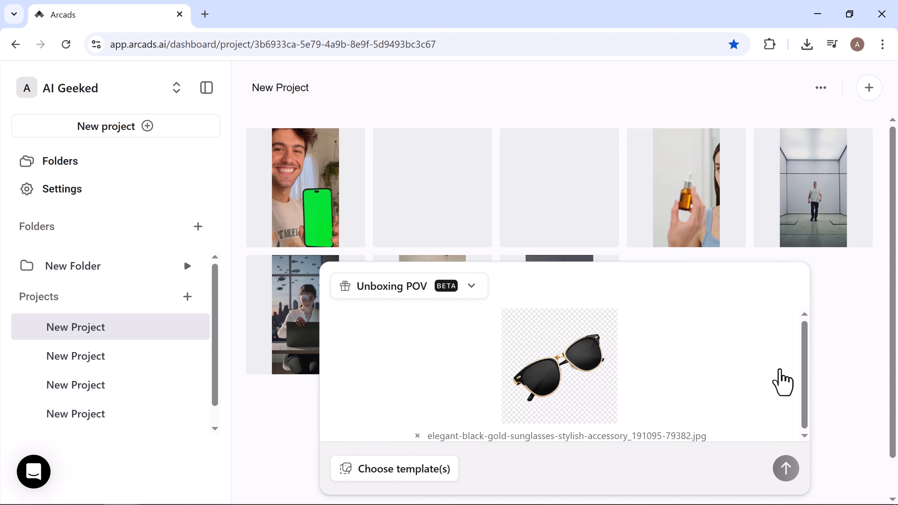
drag(804, 361, 794, 415)
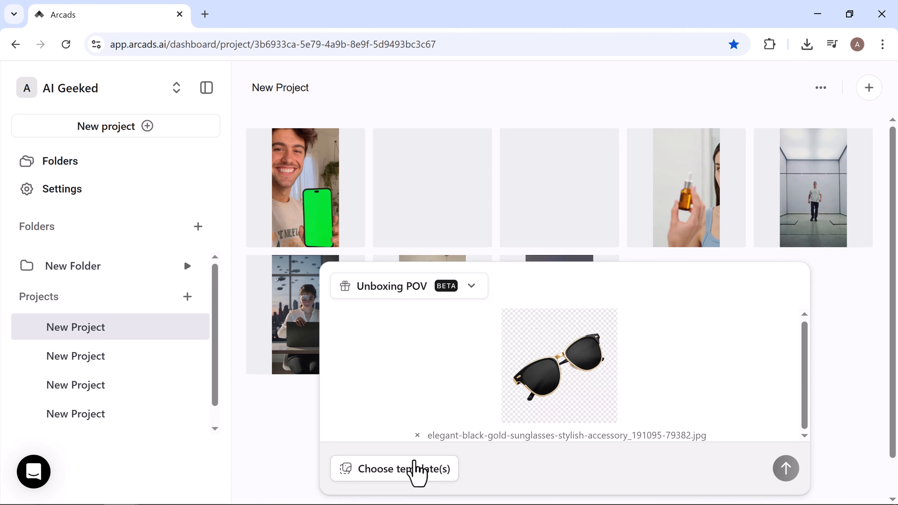
Add the first template, the long wooden table by the glass door, and generate the unboxing video.
click(417, 471)
drag(850, 195, 852, 312)
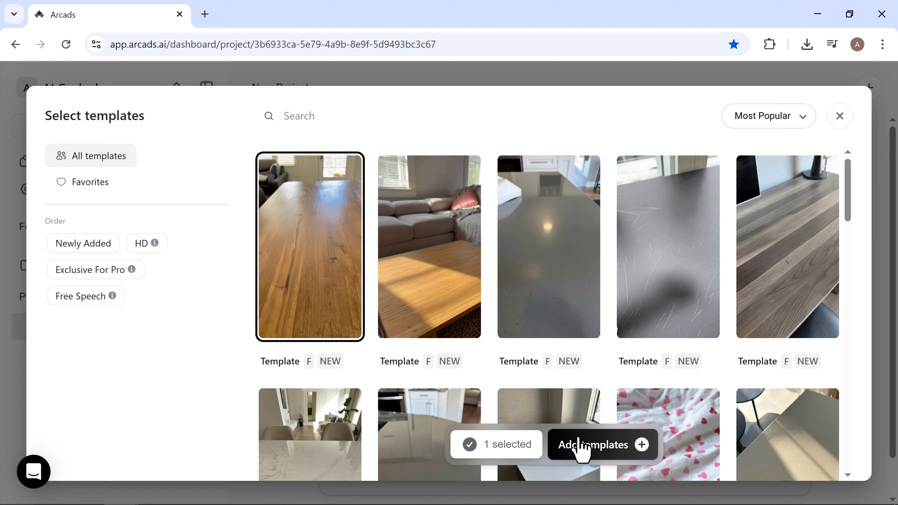
click(580, 445)
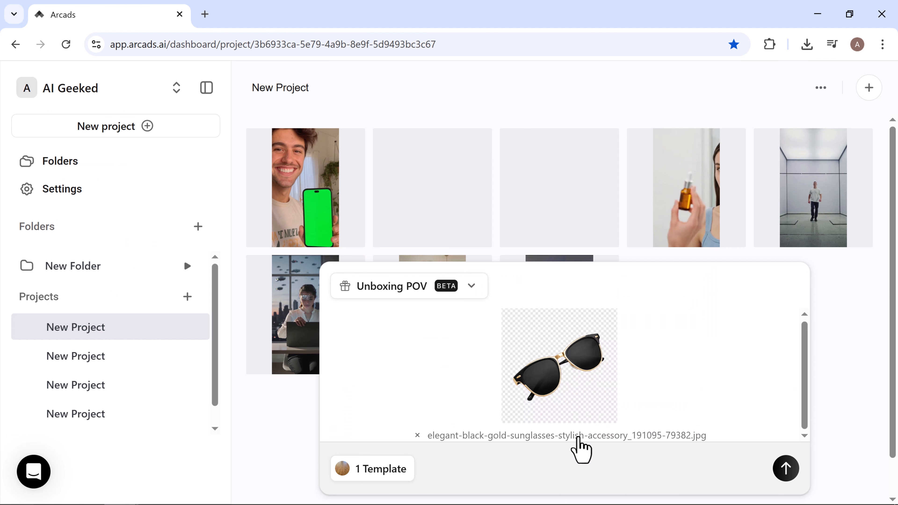
click(783, 471)
click(626, 443)
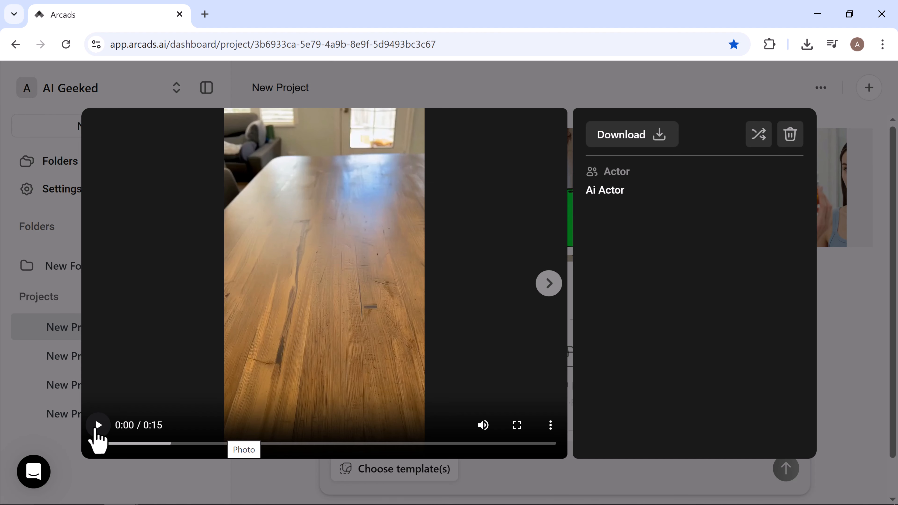
Play back the sunglasses unboxing video, pausing it at the unwrapping and the finished product shot, and close the preview.
click(98, 426)
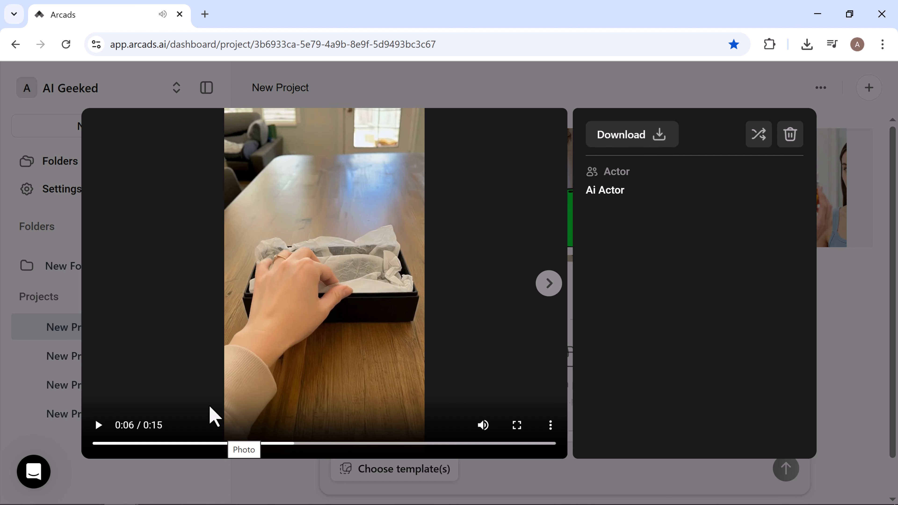
click(104, 429)
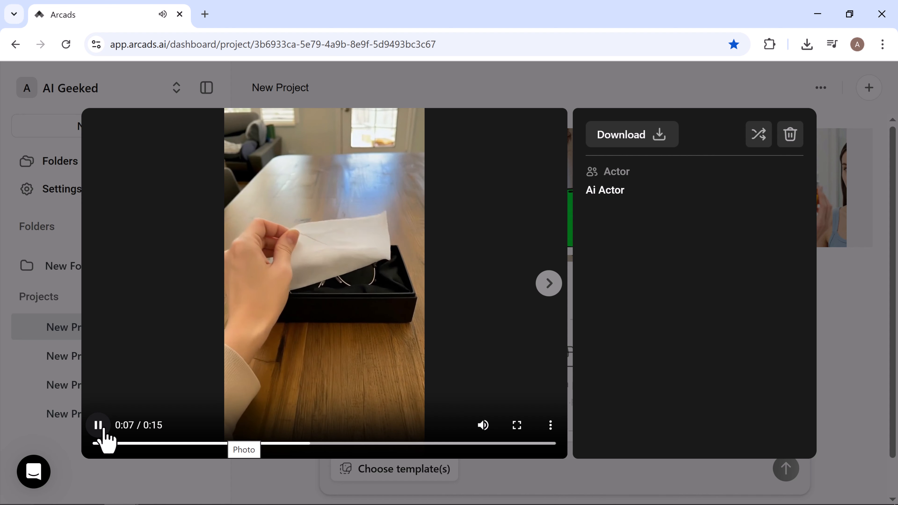
click(104, 429)
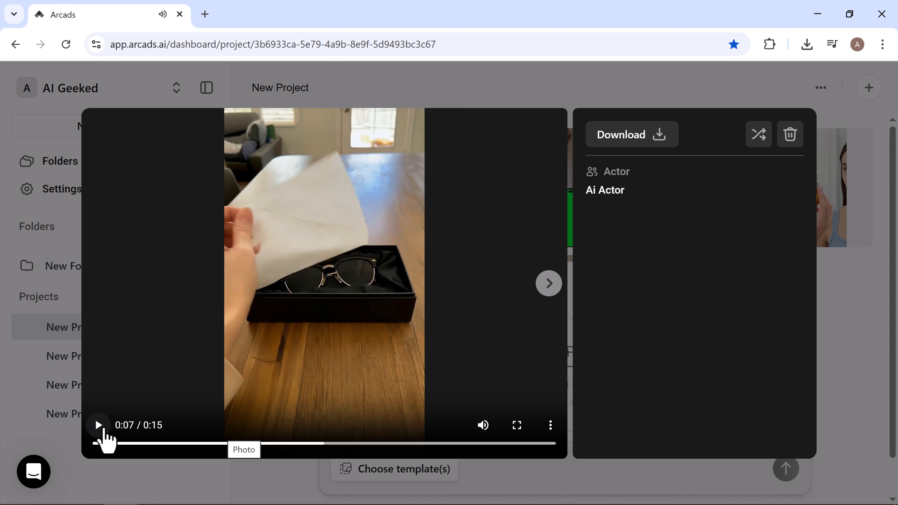
click(97, 440)
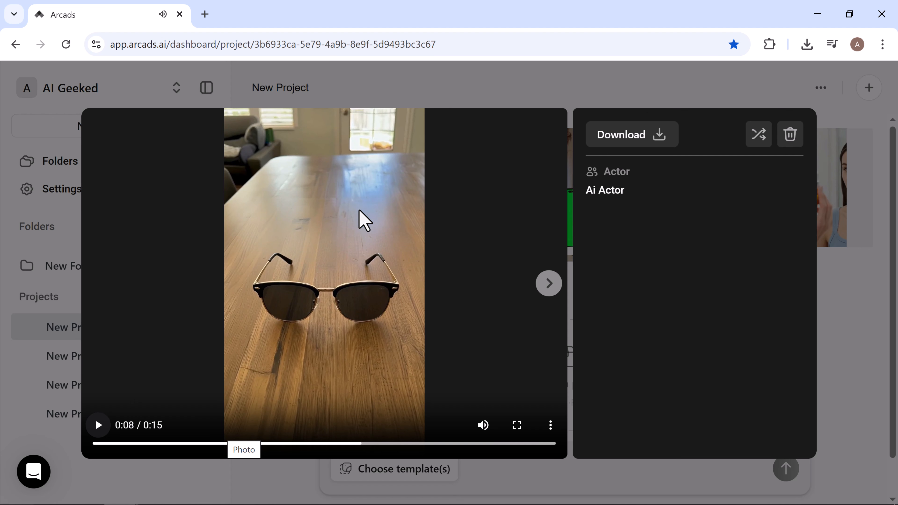
click(617, 89)
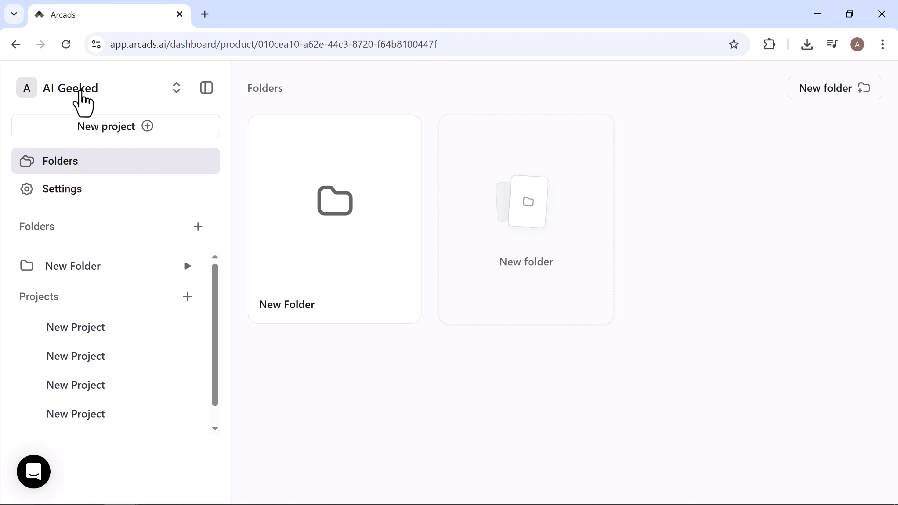
click(81, 103)
click(80, 90)
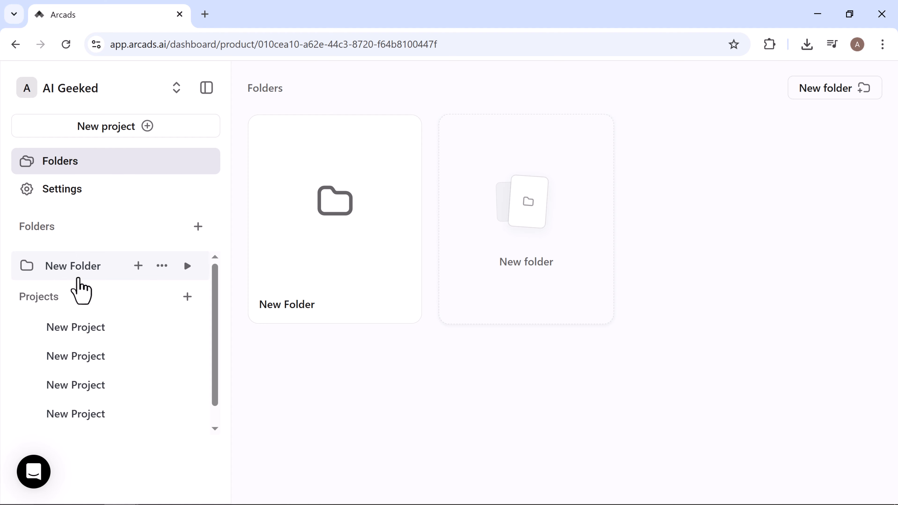
Open the folder named New Folder to view its list of projects.
click(58, 272)
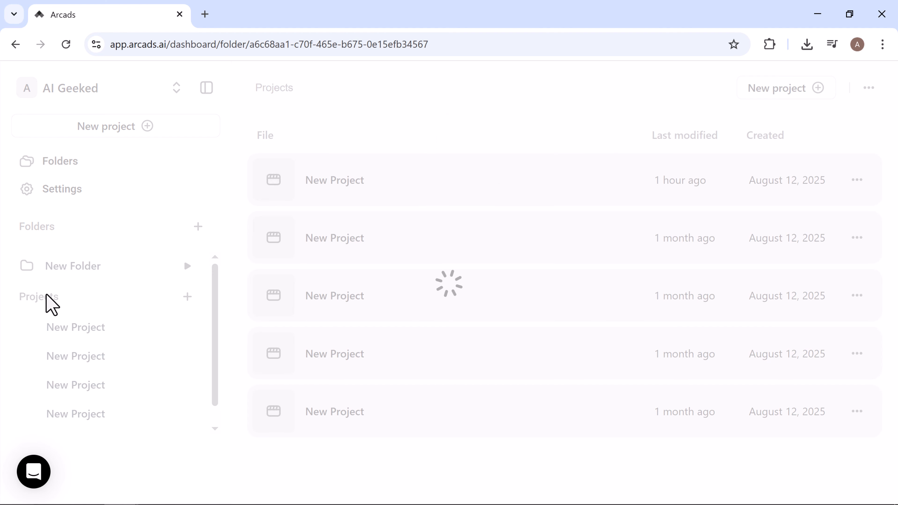
Go back to the arcads.ai home page and review its sample ads, feature sections, customer reviews and FAQ questions.
click(14, 45)
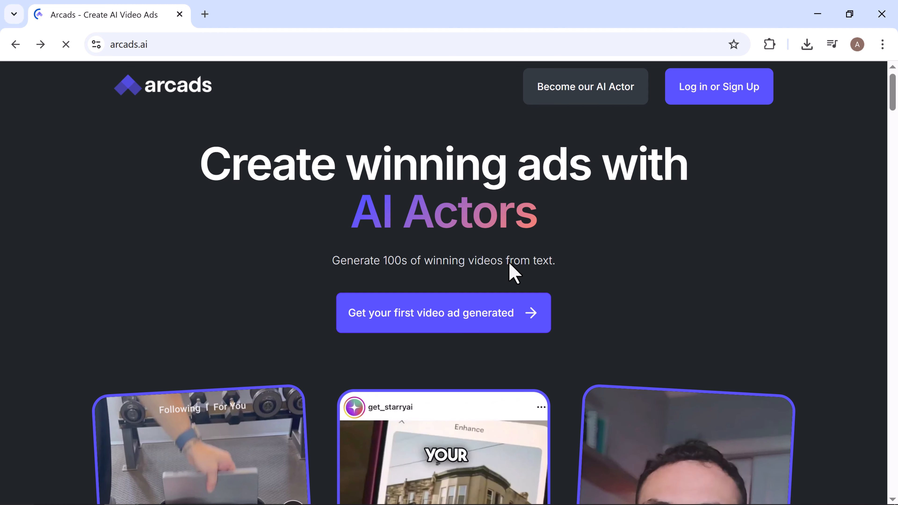
scroll(513, 273, down, 3)
scroll(514, 273, down, 6)
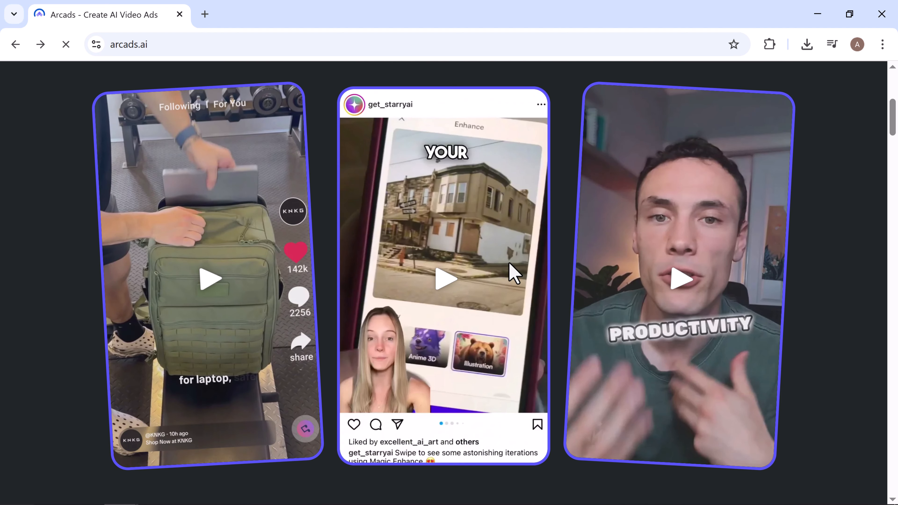
scroll(514, 274, down, 8)
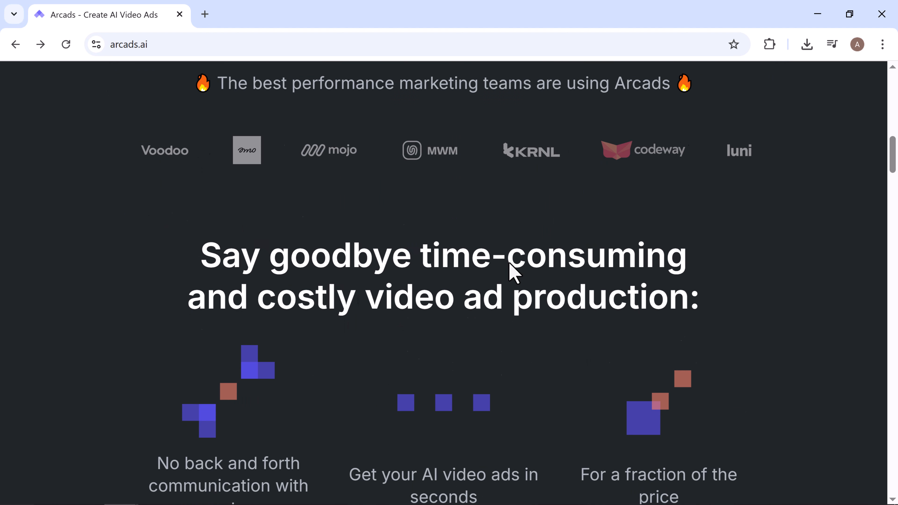
scroll(513, 273, down, 10)
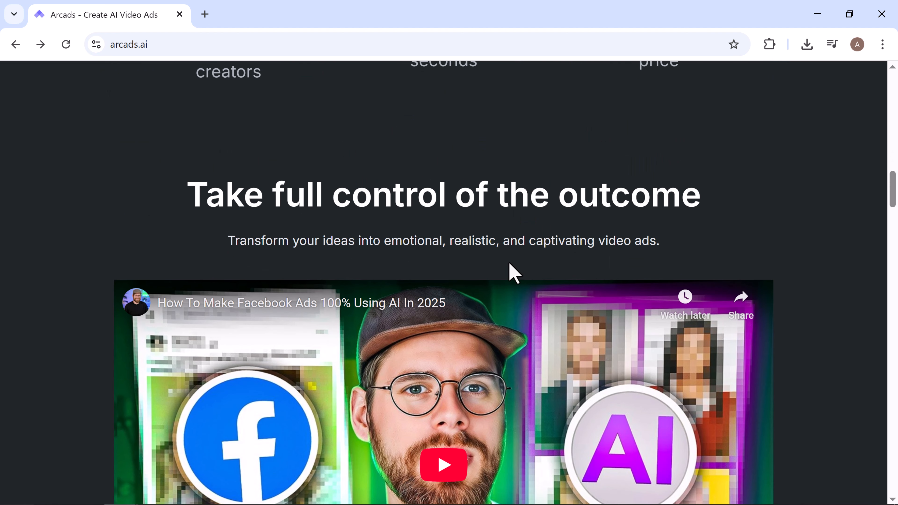
scroll(514, 274, down, 15)
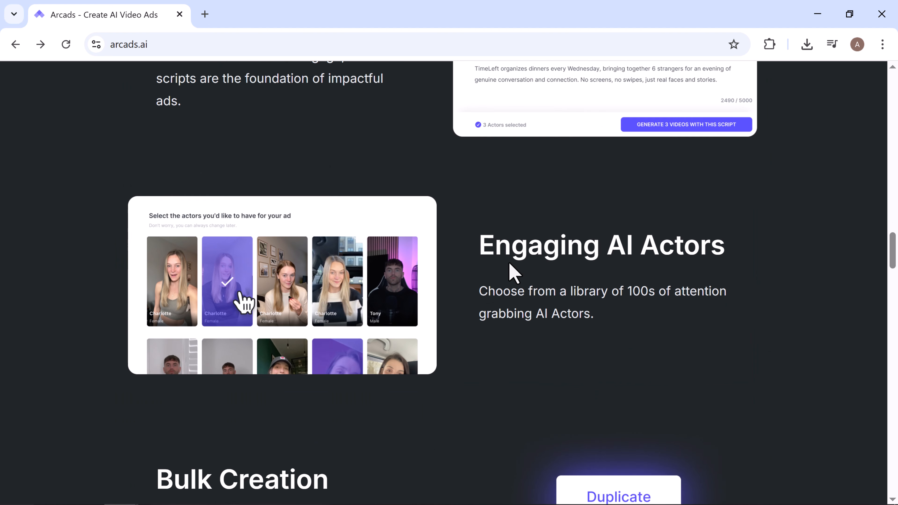
scroll(513, 273, down, 15)
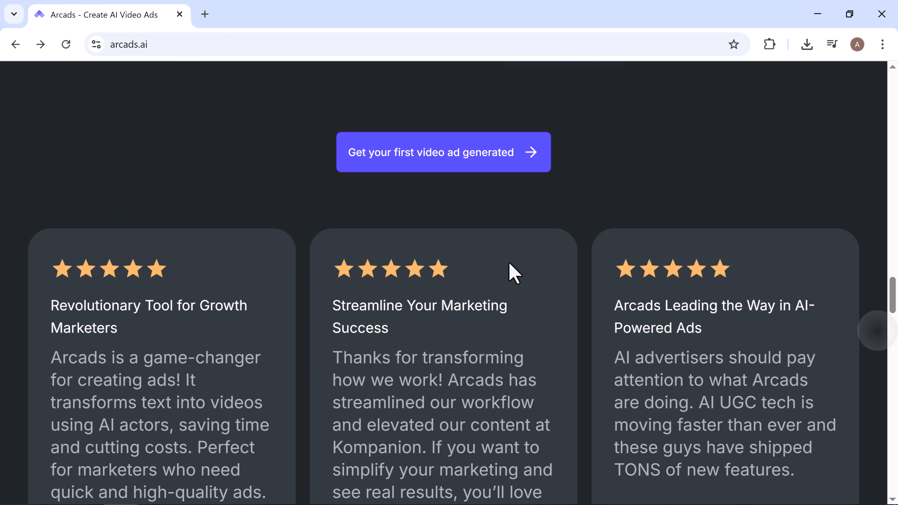
scroll(513, 273, down, 15)
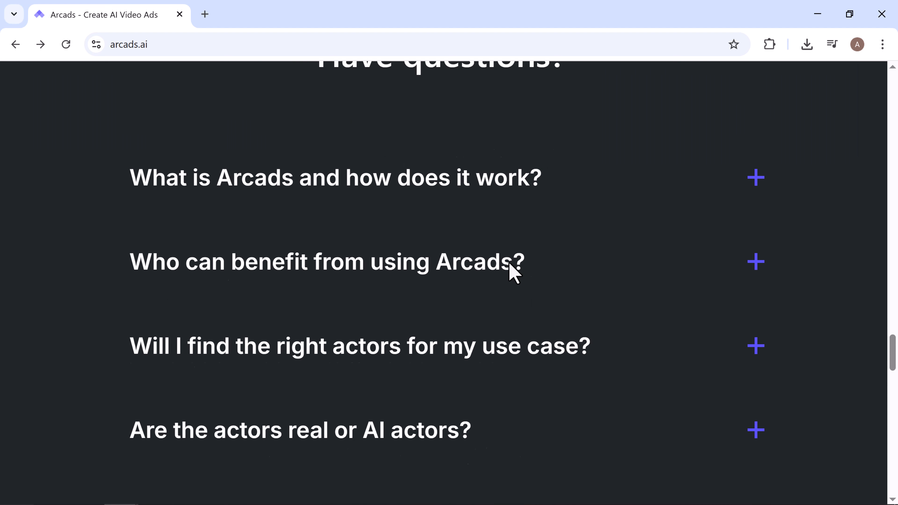
scroll(513, 273, down, 10)
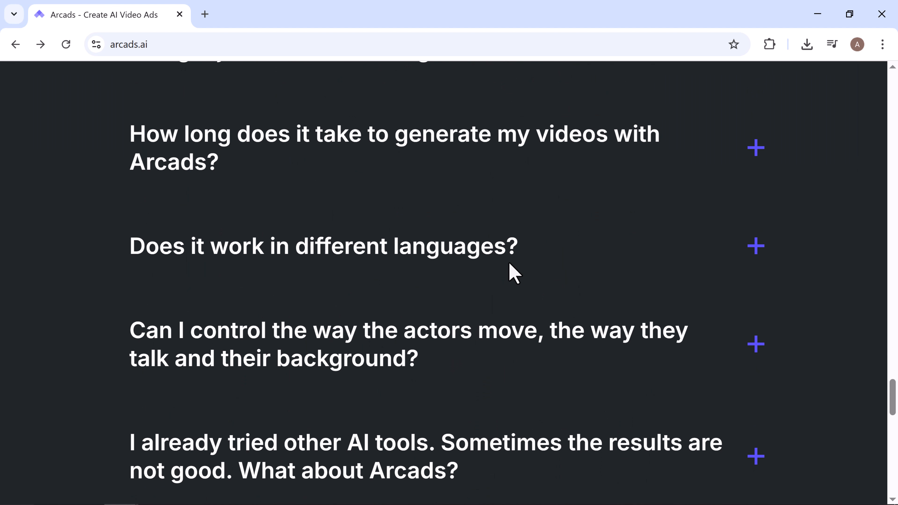